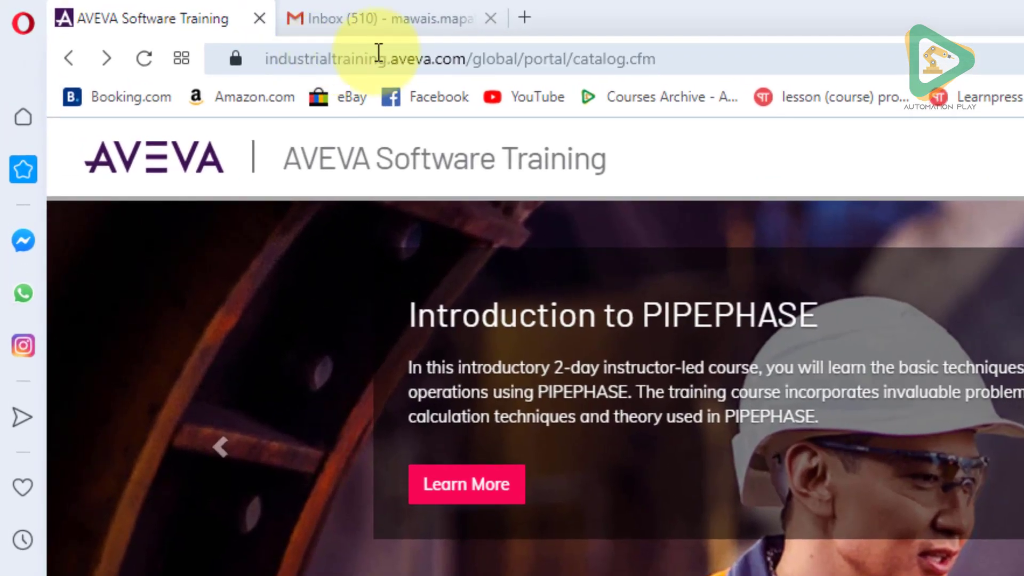
Step: Filter the catalog to Complimentary (Free), Brand Citect SCADA and Type Curriculum
{"action": "left_click", "coordinate": [356, 30]}
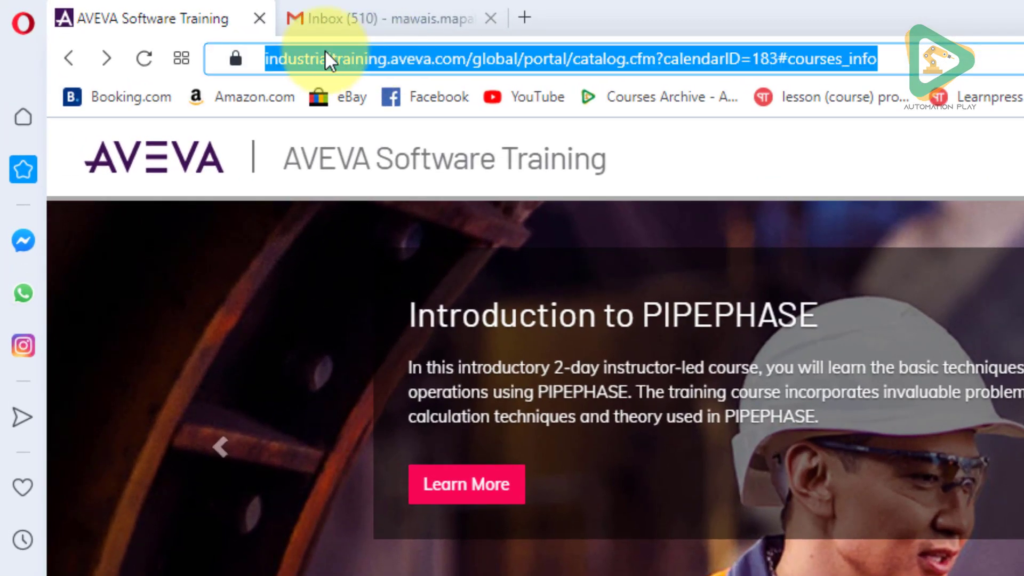
{"action": "left_click", "coordinate": [904, 60]}
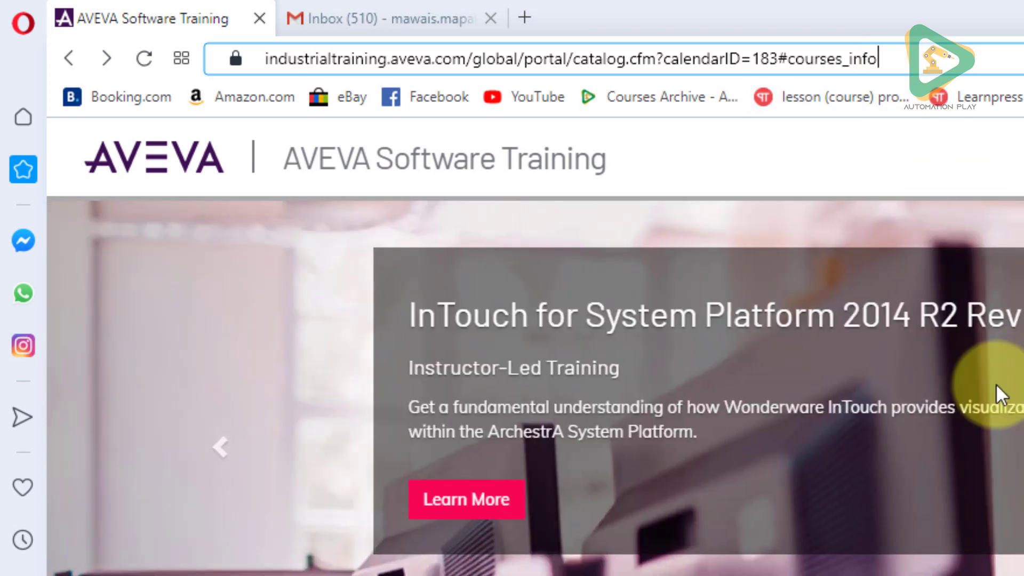
{"action": "scroll", "coordinate": [970, 388], "scroll_direction": "down", "scroll_amount": 3}
{"action": "scroll", "coordinate": [966, 379], "scroll_direction": "down", "scroll_amount": 8}
{"action": "scroll", "coordinate": [549, 213], "scroll_direction": "down", "scroll_amount": 2}
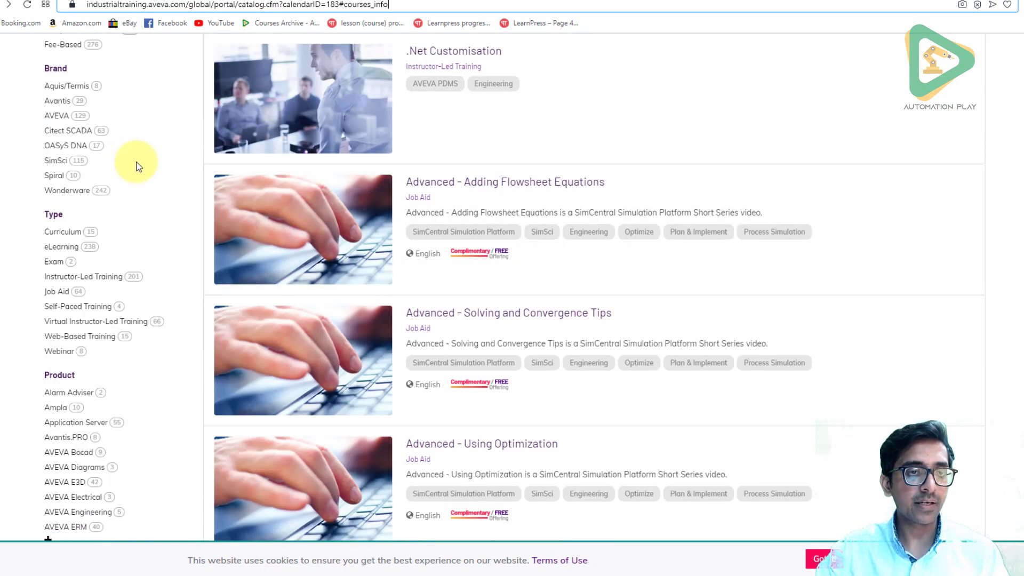
{"action": "scroll", "coordinate": [100, 152], "scroll_direction": "up", "scroll_amount": 1}
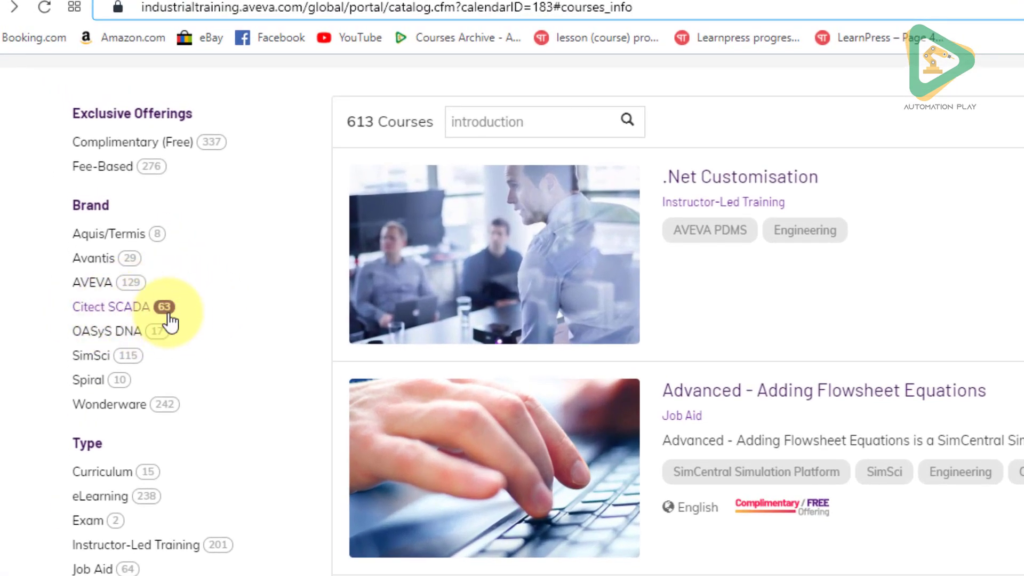
{"action": "scroll", "coordinate": [204, 344], "scroll_direction": "up", "scroll_amount": 2}
{"action": "scroll", "coordinate": [205, 344], "scroll_direction": "up", "scroll_amount": 1}
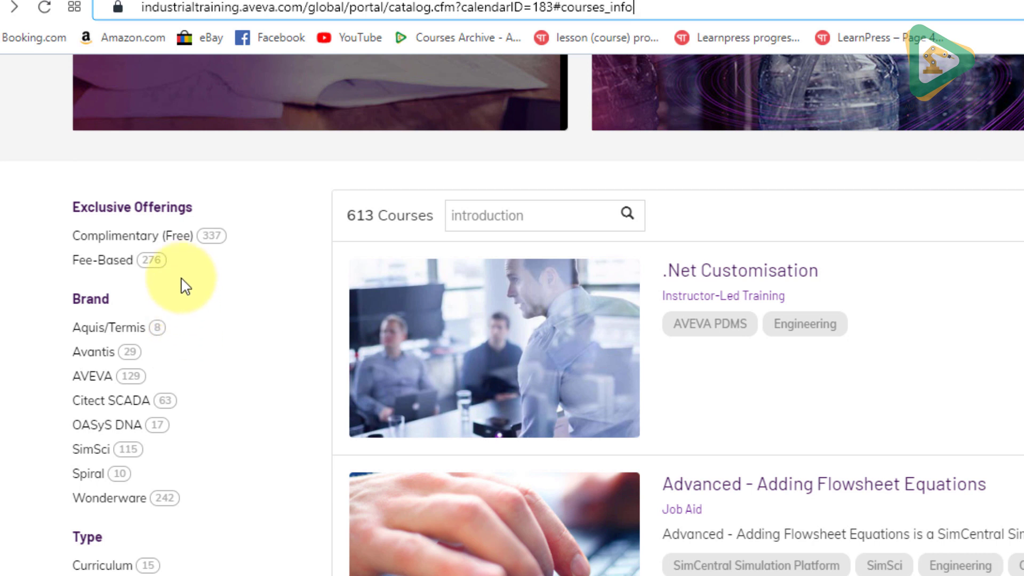
{"action": "left_click", "coordinate": [187, 240]}
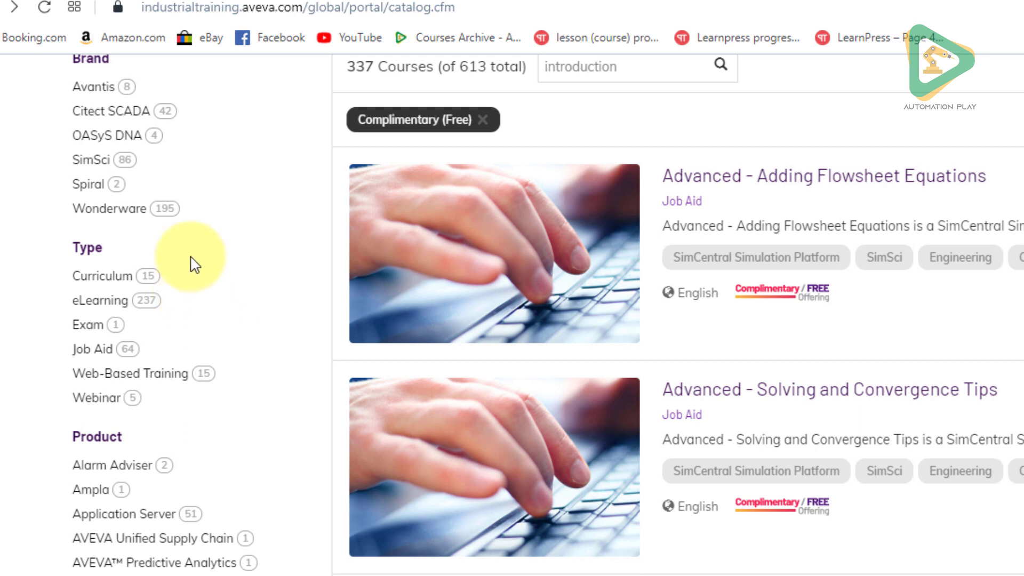
{"action": "left_click", "coordinate": [135, 119]}
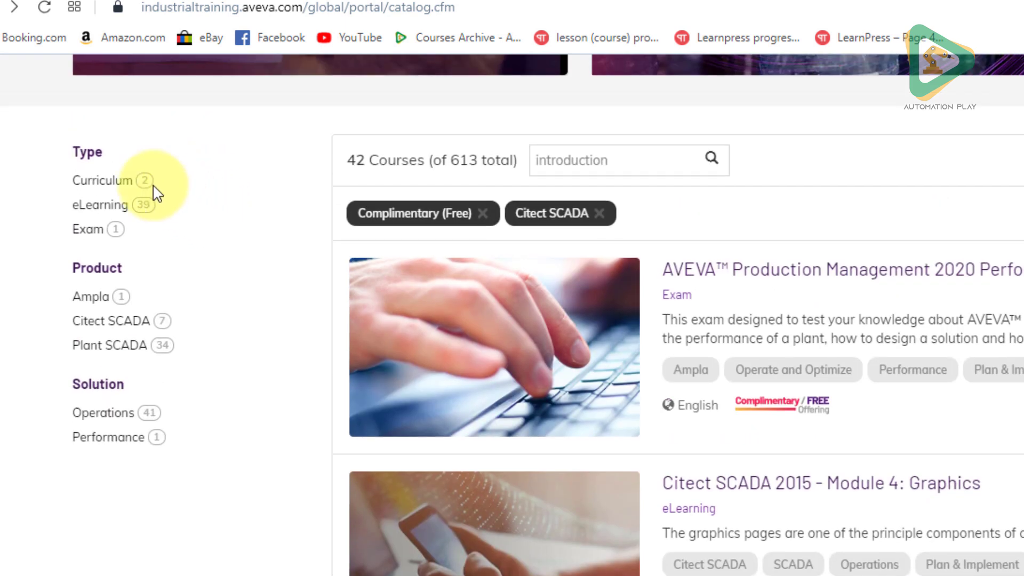
{"action": "left_click", "coordinate": [102, 181]}
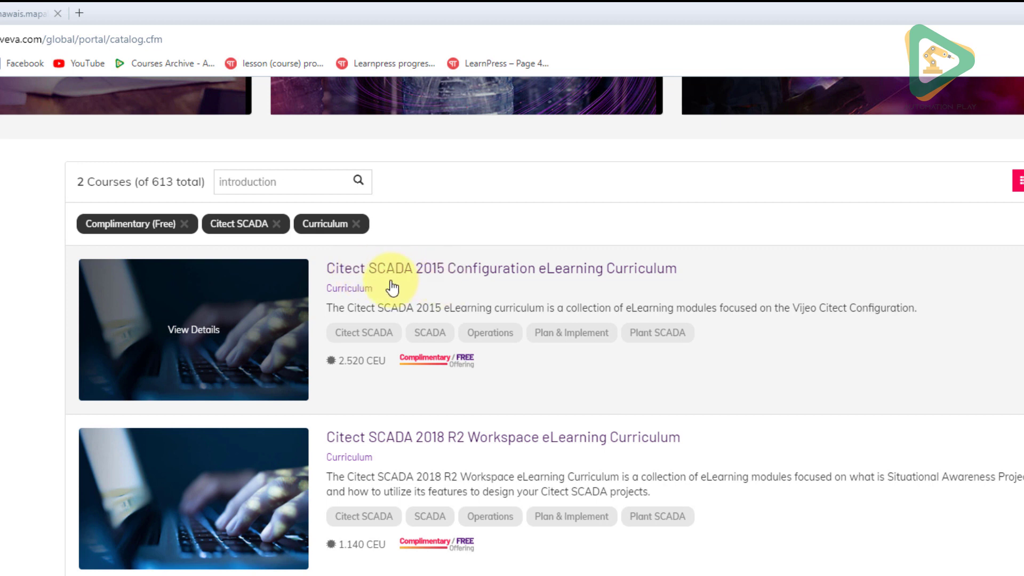
{"action": "left_click", "coordinate": [590, 277]}
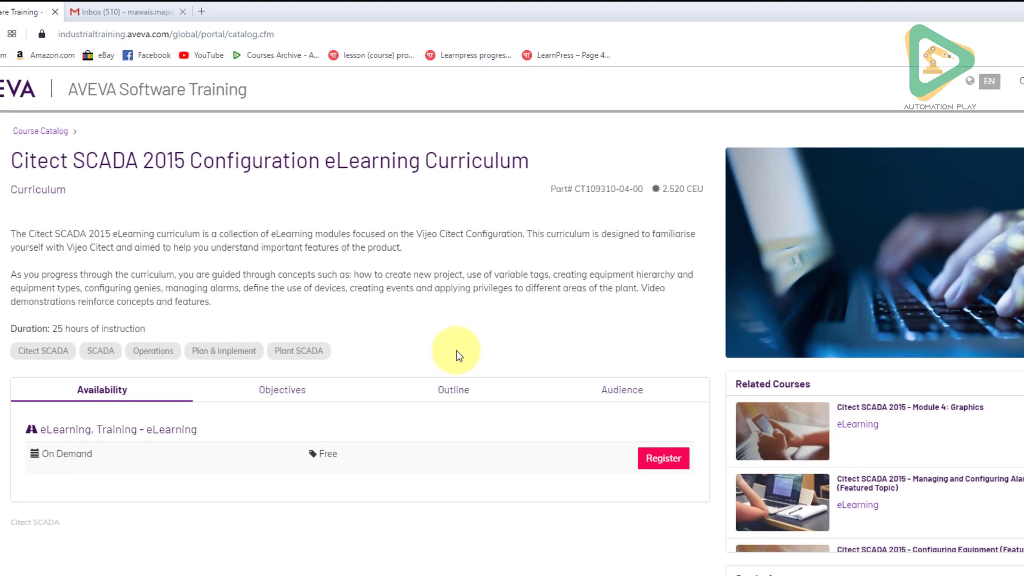
{"action": "scroll", "coordinate": [437, 342], "scroll_direction": "down", "scroll_amount": 2}
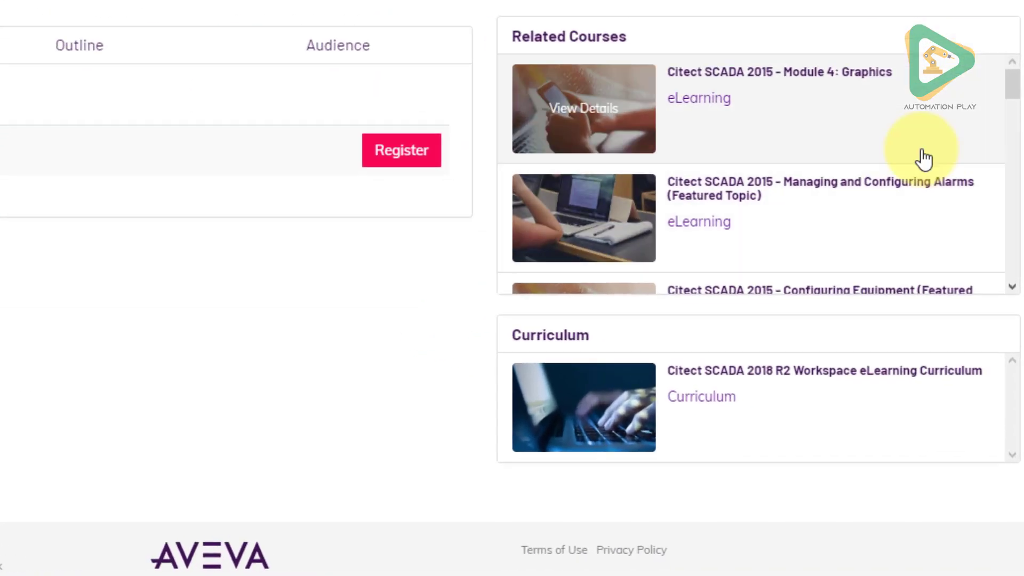
{"action": "scroll", "coordinate": [905, 352], "scroll_direction": "down", "scroll_amount": 1}
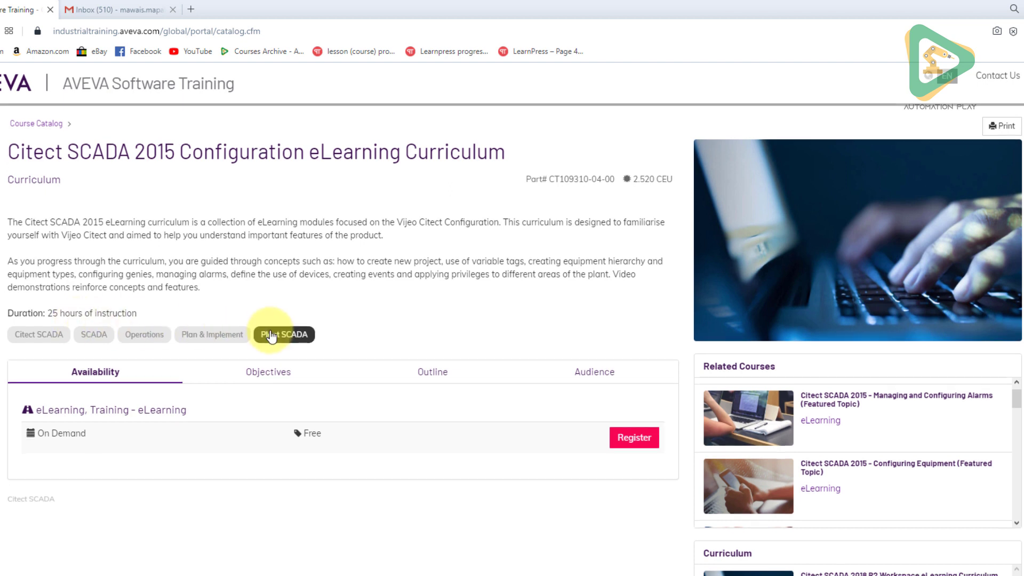
{"action": "scroll", "coordinate": [283, 334], "scroll_direction": "down", "scroll_amount": 2}
{"action": "scroll", "coordinate": [893, 318], "scroll_direction": "down", "scroll_amount": 3}
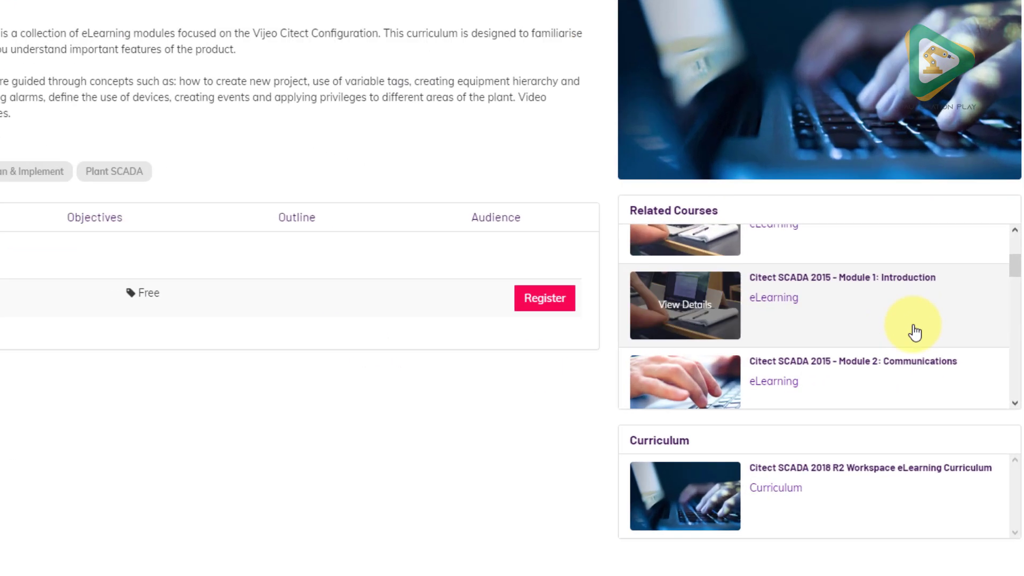
{"action": "scroll", "coordinate": [893, 318], "scroll_direction": "down", "scroll_amount": 3}
{"action": "scroll", "coordinate": [894, 319], "scroll_direction": "down", "scroll_amount": 3}
{"action": "scroll", "coordinate": [838, 322], "scroll_direction": "down", "scroll_amount": 3}
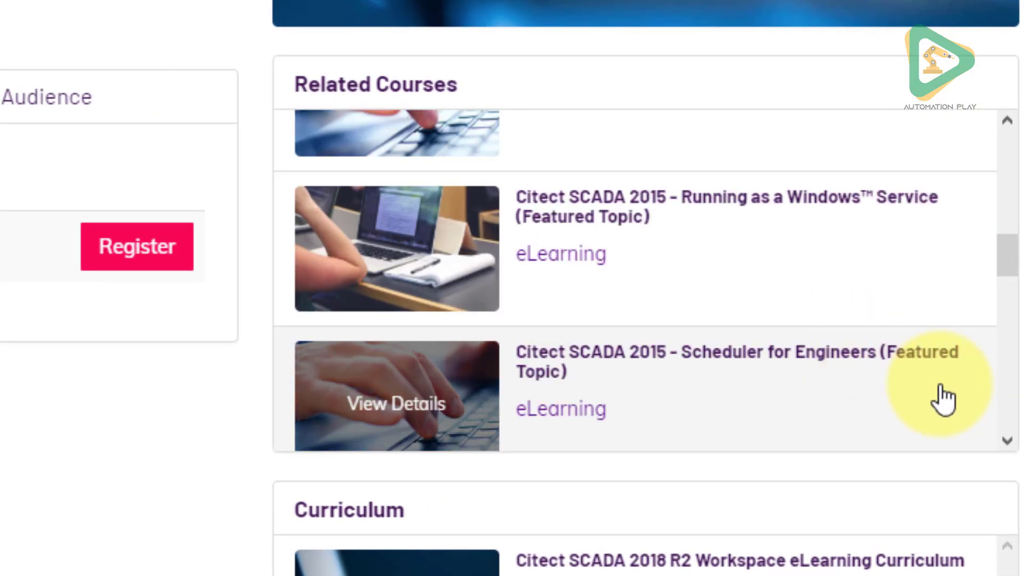
{"action": "scroll", "coordinate": [943, 400], "scroll_direction": "up", "scroll_amount": 3}
{"action": "scroll", "coordinate": [942, 400], "scroll_direction": "up", "scroll_amount": 2}
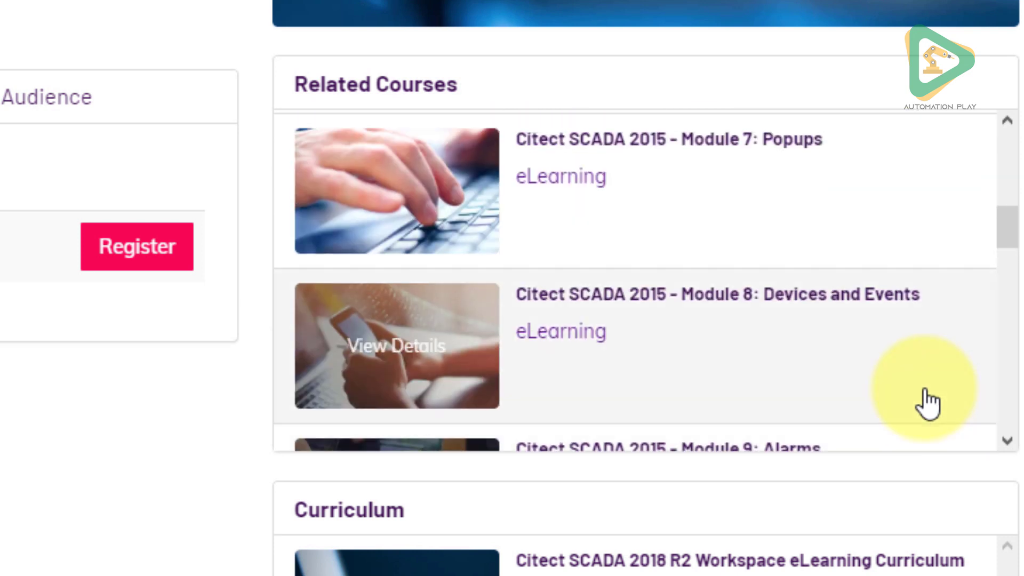
{"action": "scroll", "coordinate": [928, 400], "scroll_direction": "up", "scroll_amount": 2}
{"action": "scroll", "coordinate": [825, 320], "scroll_direction": "up", "scroll_amount": 2}
{"action": "scroll", "coordinate": [832, 352], "scroll_direction": "up", "scroll_amount": 1}
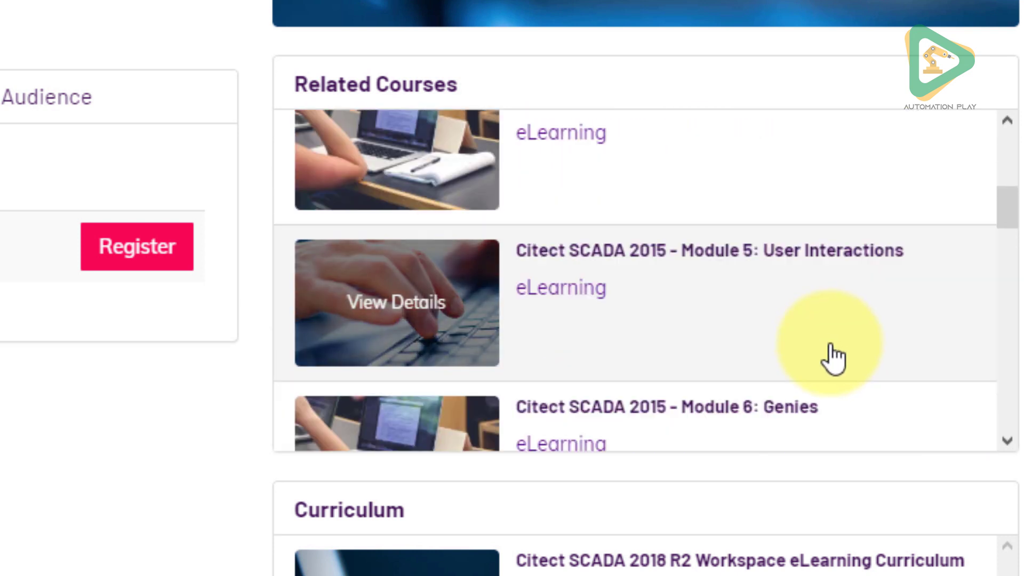
{"action": "scroll", "coordinate": [833, 353], "scroll_direction": "up", "scroll_amount": 3}
{"action": "scroll", "coordinate": [837, 370], "scroll_direction": "up", "scroll_amount": 2}
{"action": "scroll", "coordinate": [837, 370], "scroll_direction": "up", "scroll_amount": 1}
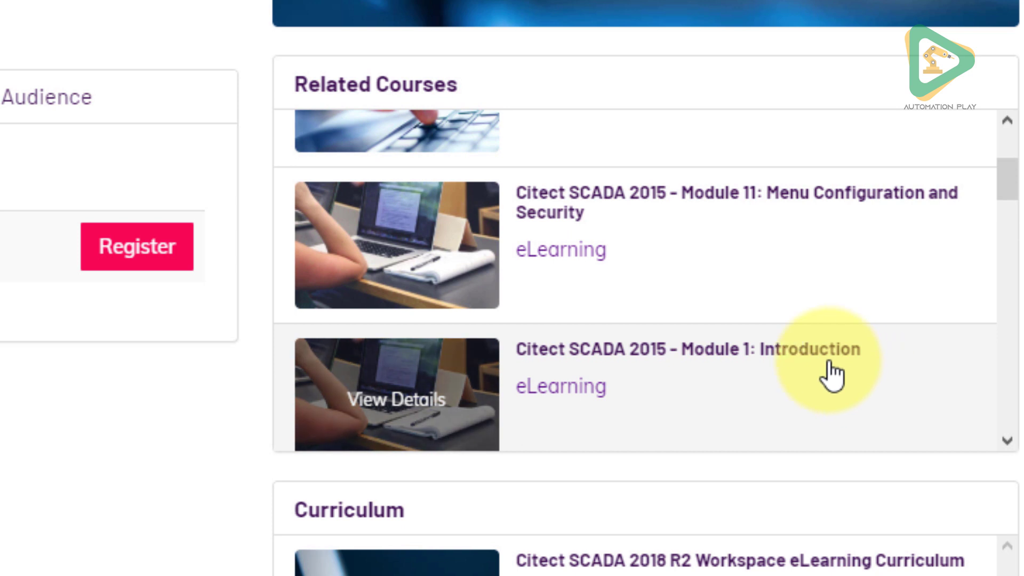
Step: Open the Citect SCADA 2015 - Module 1: Introduction course from Related Courses
{"action": "left_click", "coordinate": [833, 373]}
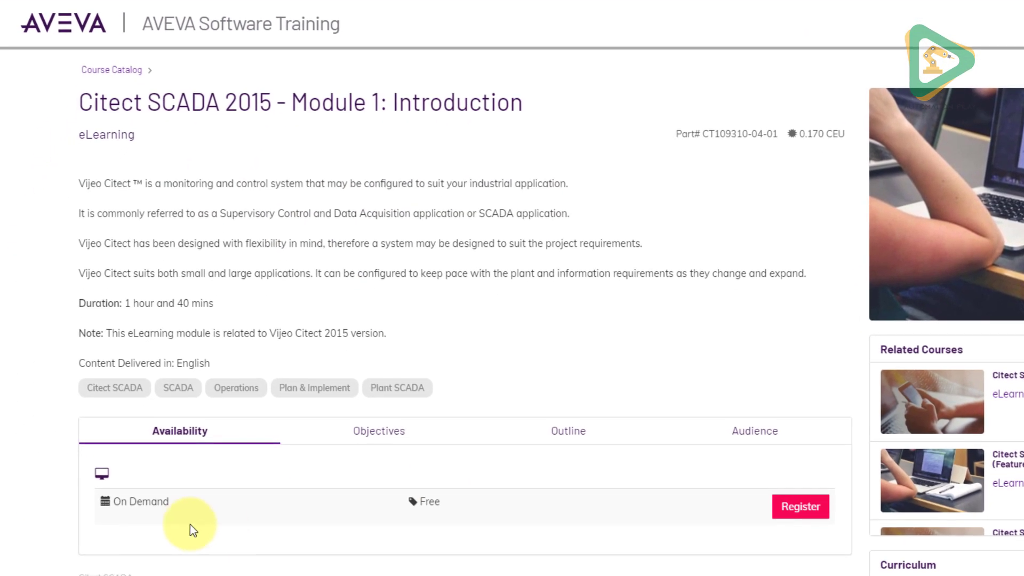
{"action": "scroll", "coordinate": [431, 568], "scroll_direction": "down", "scroll_amount": 2}
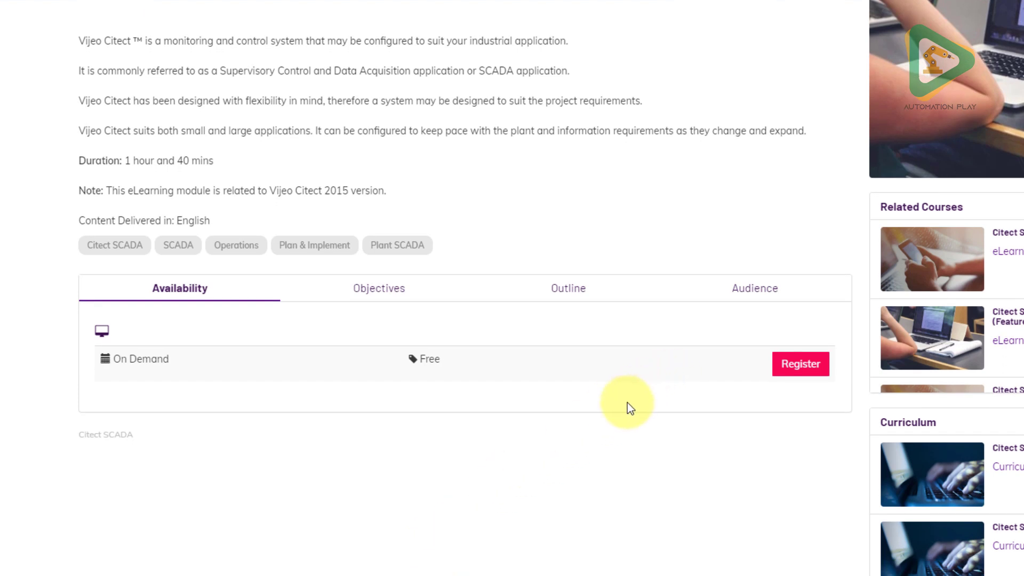
{"action": "scroll", "coordinate": [416, 260], "scroll_direction": "up", "scroll_amount": 2}
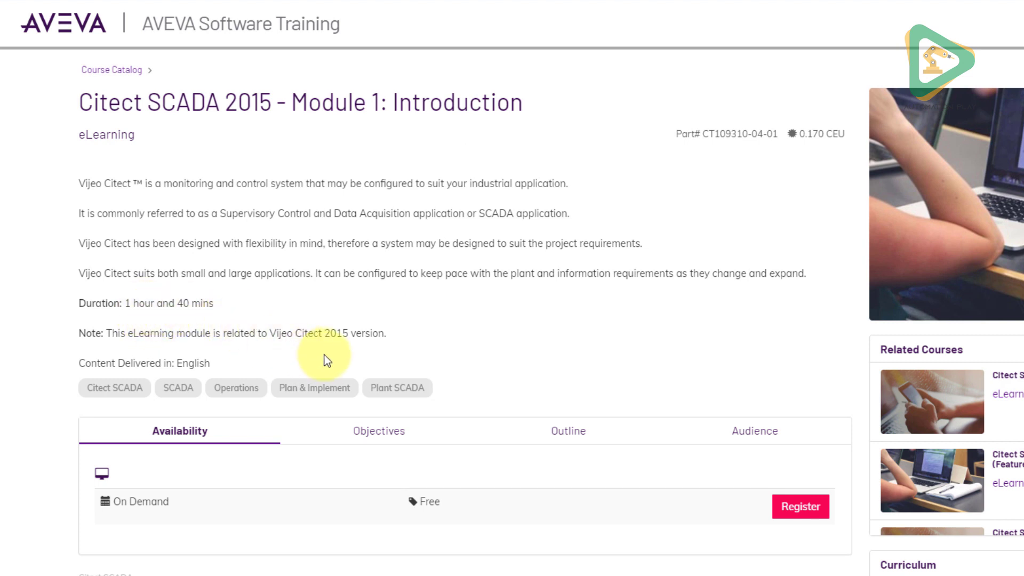
{"action": "scroll", "coordinate": [328, 357], "scroll_direction": "down", "scroll_amount": 3}
{"action": "scroll", "coordinate": [331, 384], "scroll_direction": "up", "scroll_amount": 2}
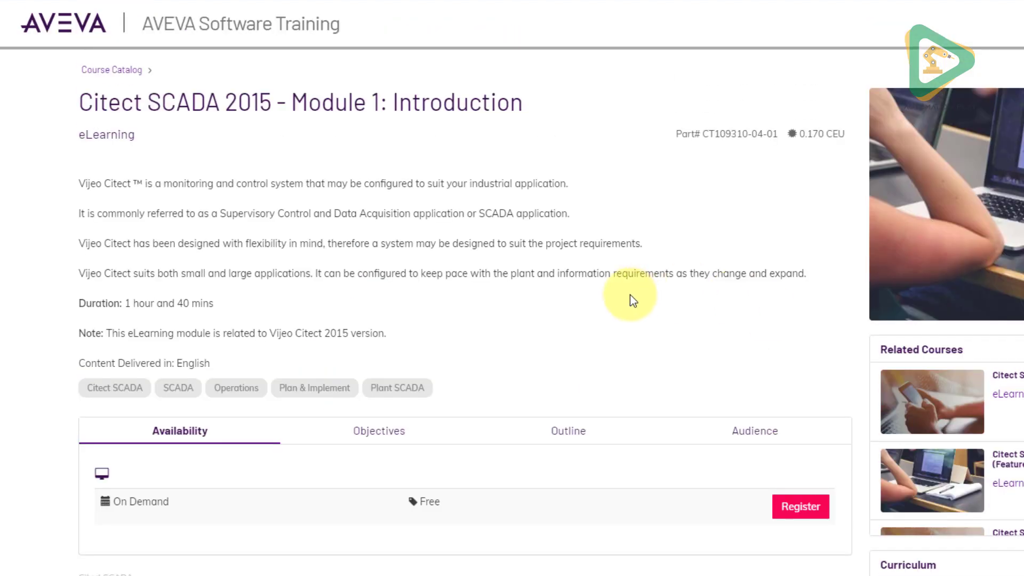
{"action": "scroll", "coordinate": [630, 295], "scroll_direction": "down", "scroll_amount": 5}
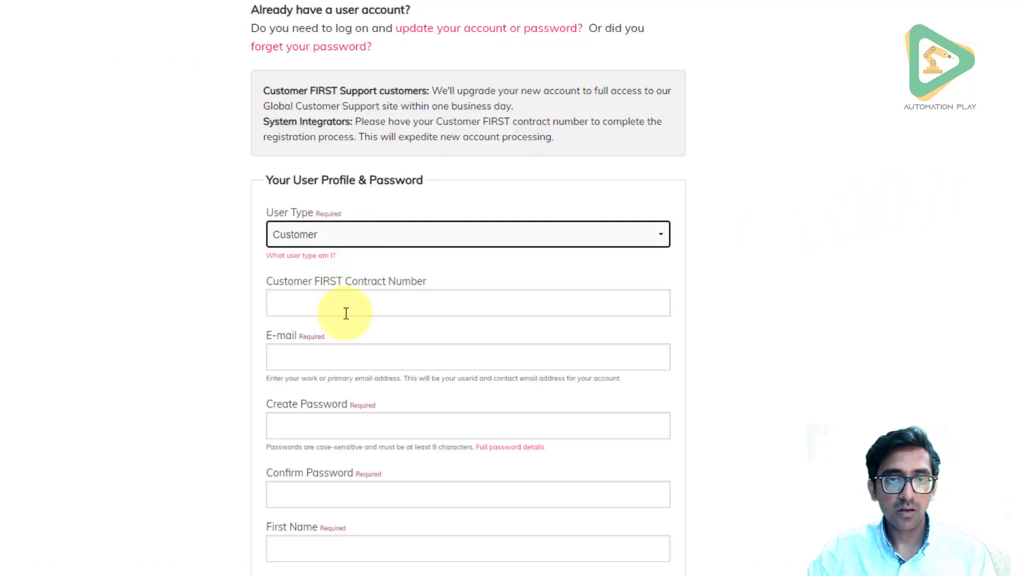
Step: Enter the email, matching password and confirmation, and first and last name, then show the product-line options
{"action": "left_click", "coordinate": [345, 304]}
{"action": "scroll", "coordinate": [372, 304], "scroll_direction": "down", "scroll_amount": 2}
{"action": "scroll", "coordinate": [384, 264], "scroll_direction": "down", "scroll_amount": 1}
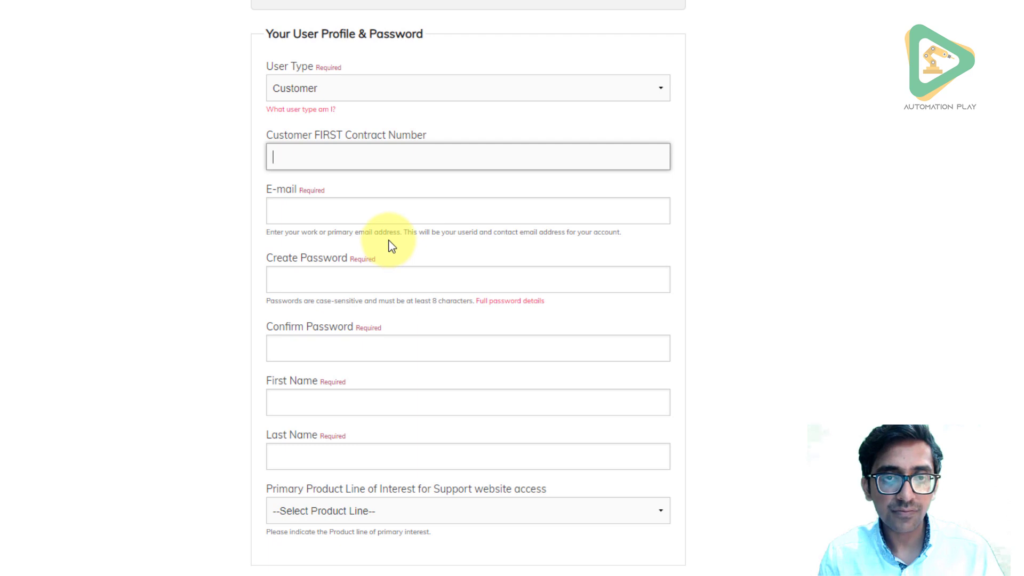
{"action": "key", "text": "Tab"}
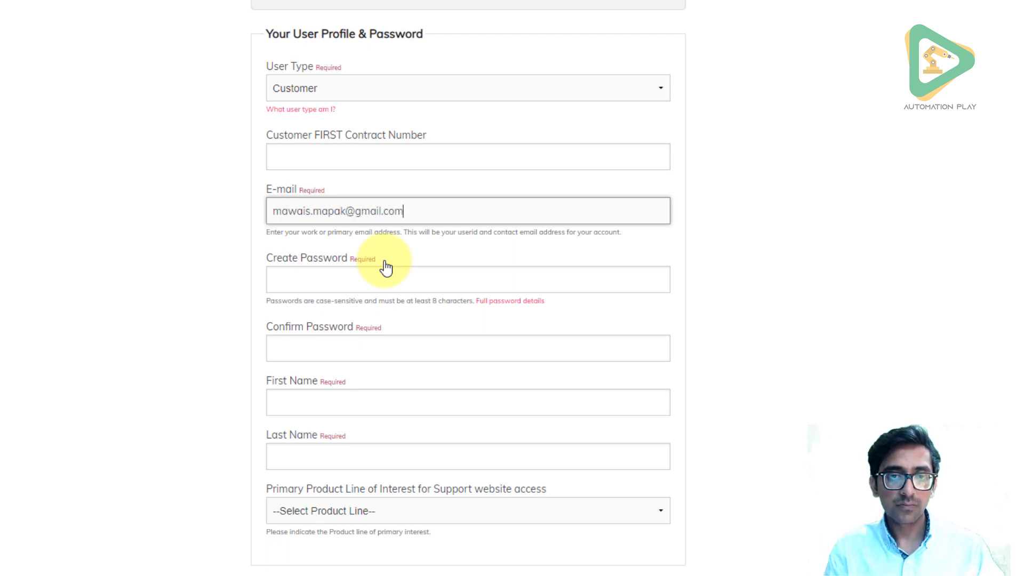
{"action": "key", "text": "Tab"}
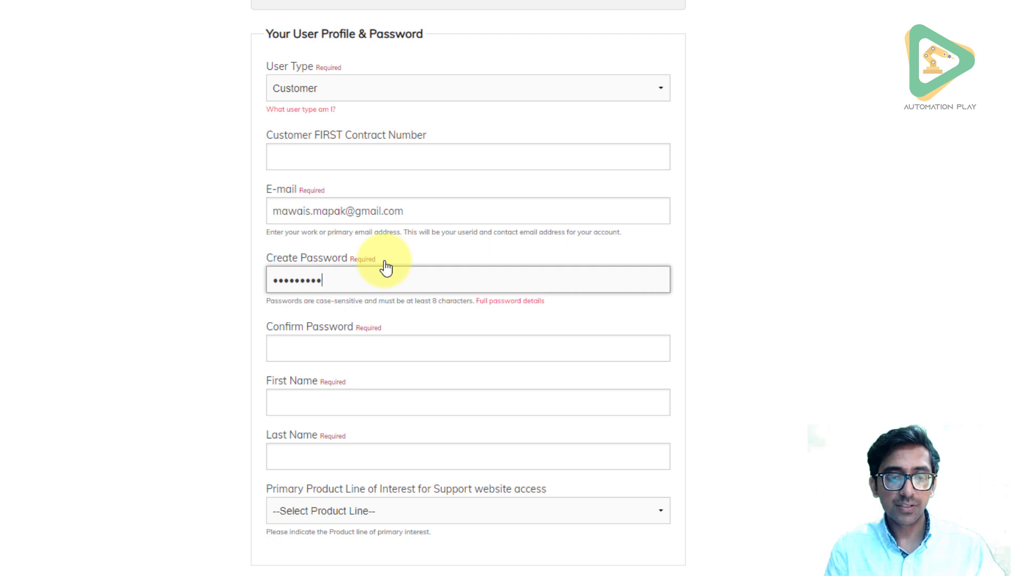
{"action": "key", "text": "Tab"}
{"action": "type", "text": "••••••"}
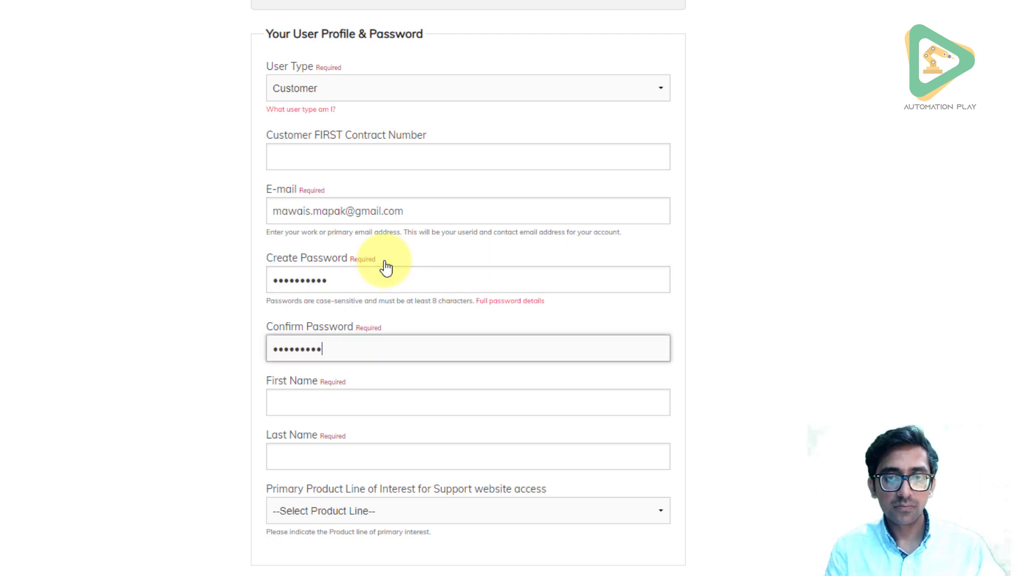
{"action": "key", "text": "Tab"}
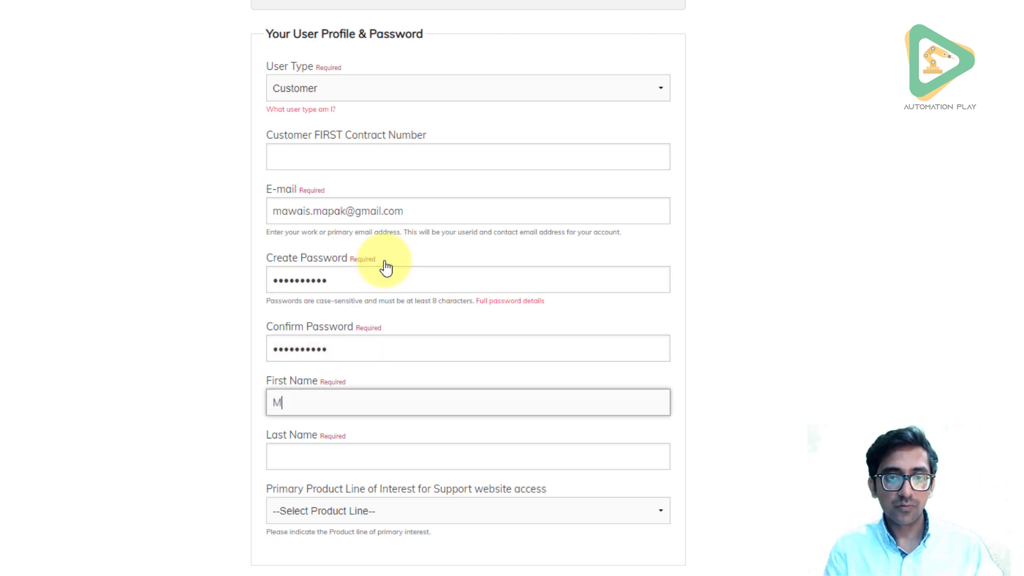
{"action": "key", "text": "Tab"}
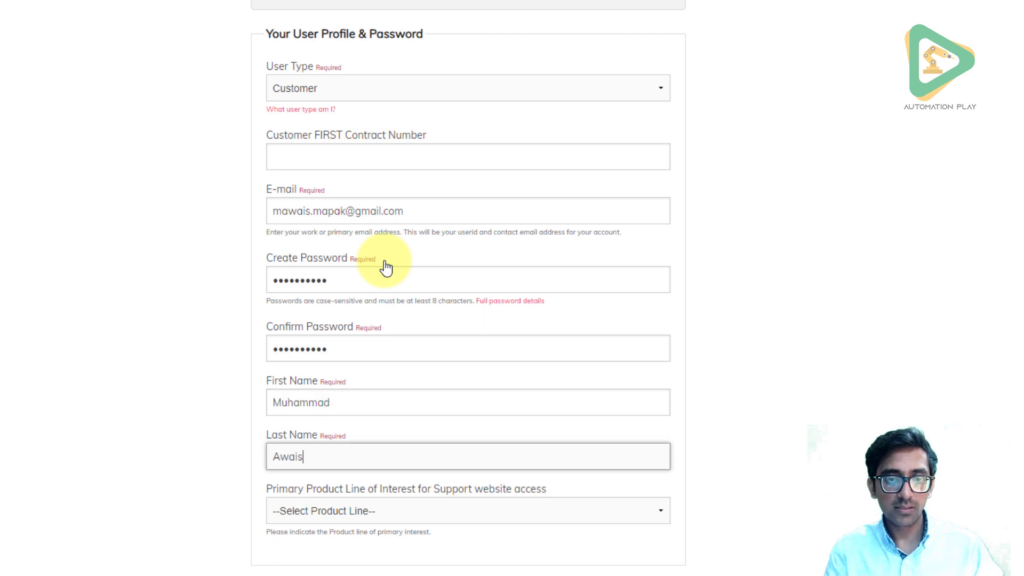
{"action": "key", "text": "Tab"}
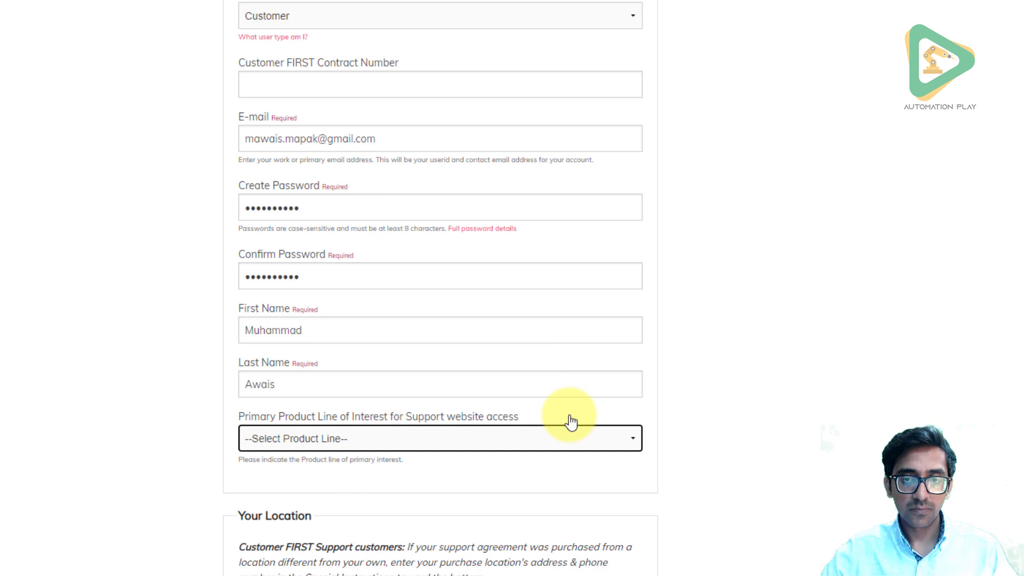
{"action": "left_click", "coordinate": [575, 436]}
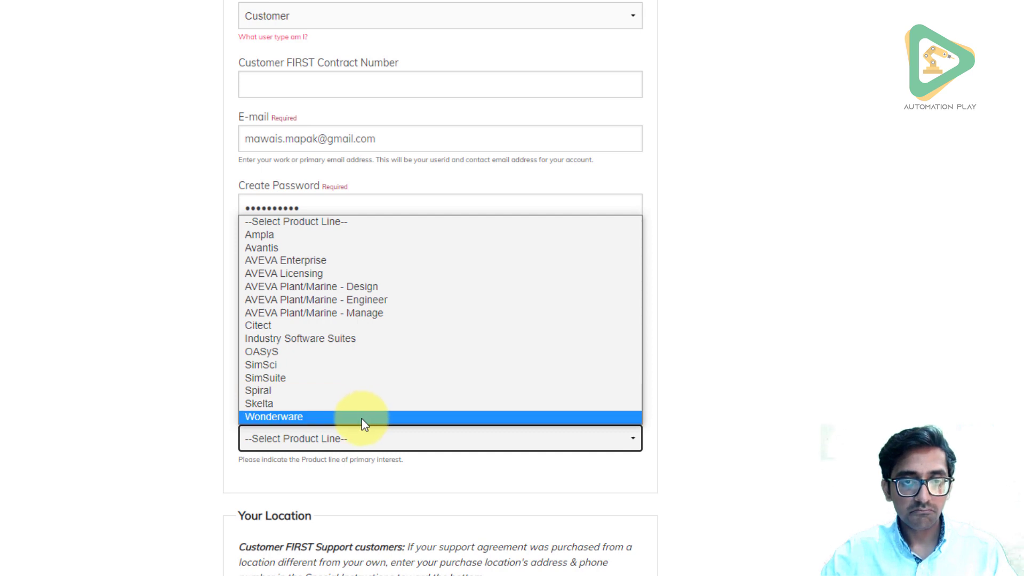
Step: Choose Citect as the product line of interest
{"action": "left_click", "coordinate": [379, 327]}
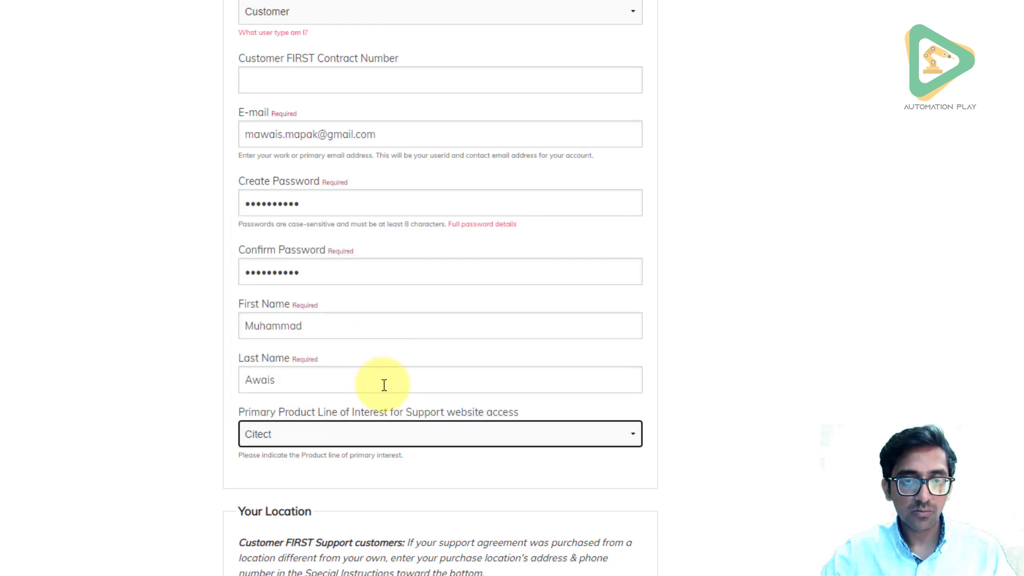
{"action": "scroll", "coordinate": [384, 376], "scroll_direction": "down", "scroll_amount": 4}
{"action": "left_click", "coordinate": [366, 145]}
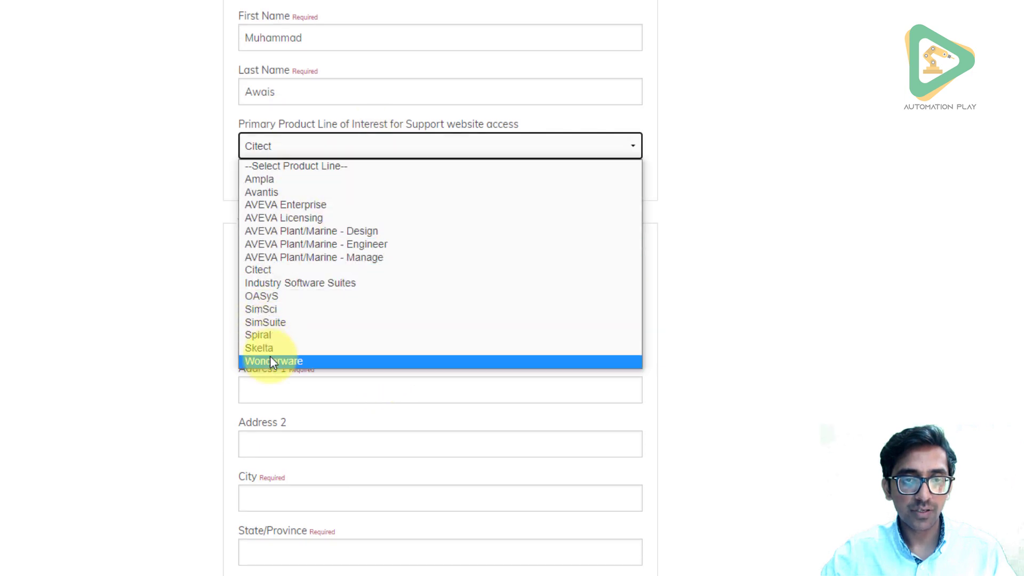
{"action": "left_click", "coordinate": [320, 272]}
{"action": "scroll", "coordinate": [376, 312], "scroll_direction": "down", "scroll_amount": 4}
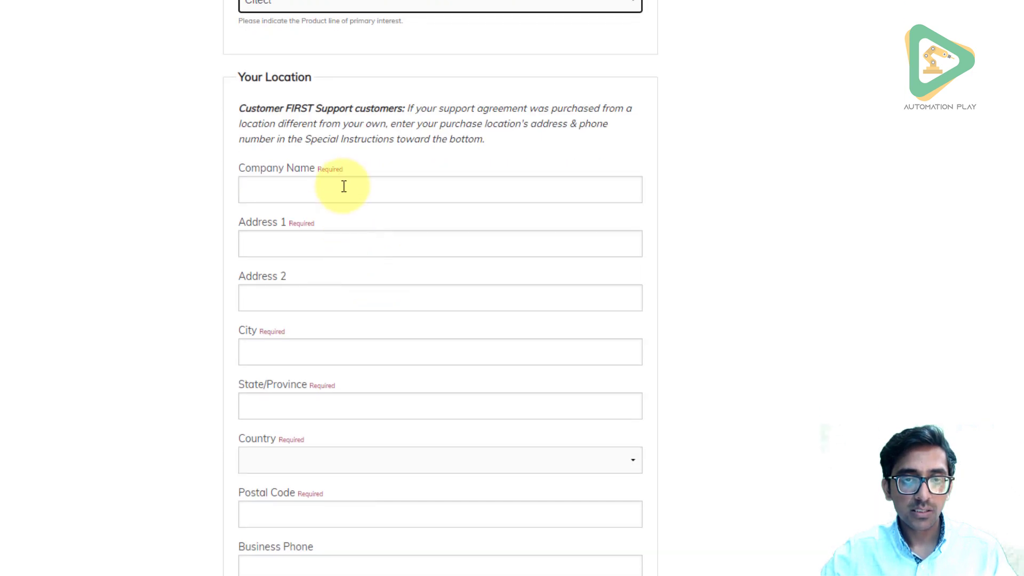
Step: Enter company Automation Play, address, Karachi, Sindh, Pakistan, postal code and business phone
{"action": "left_click", "coordinate": [340, 188]}
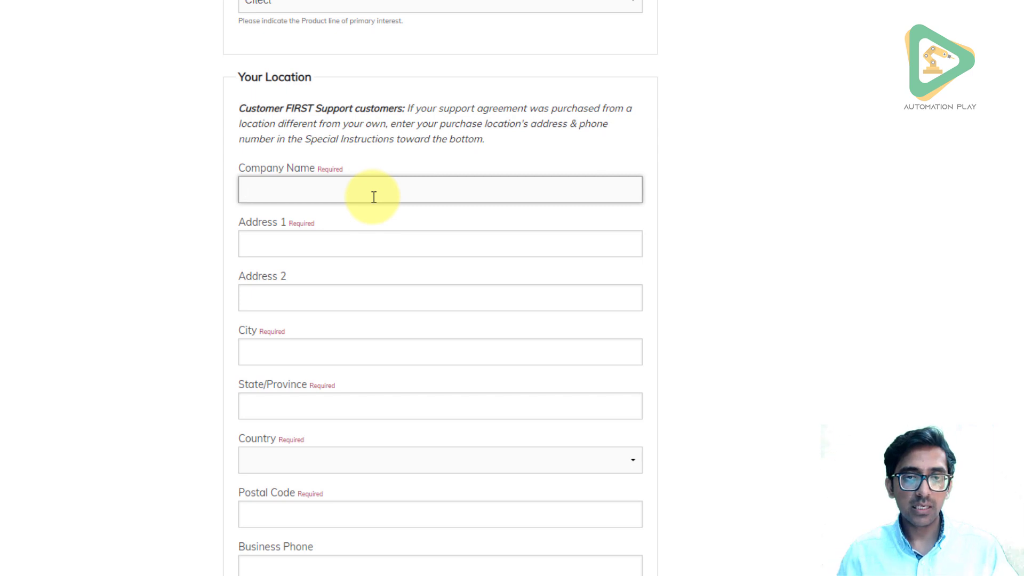
{"action": "type", "text": "Automation"}
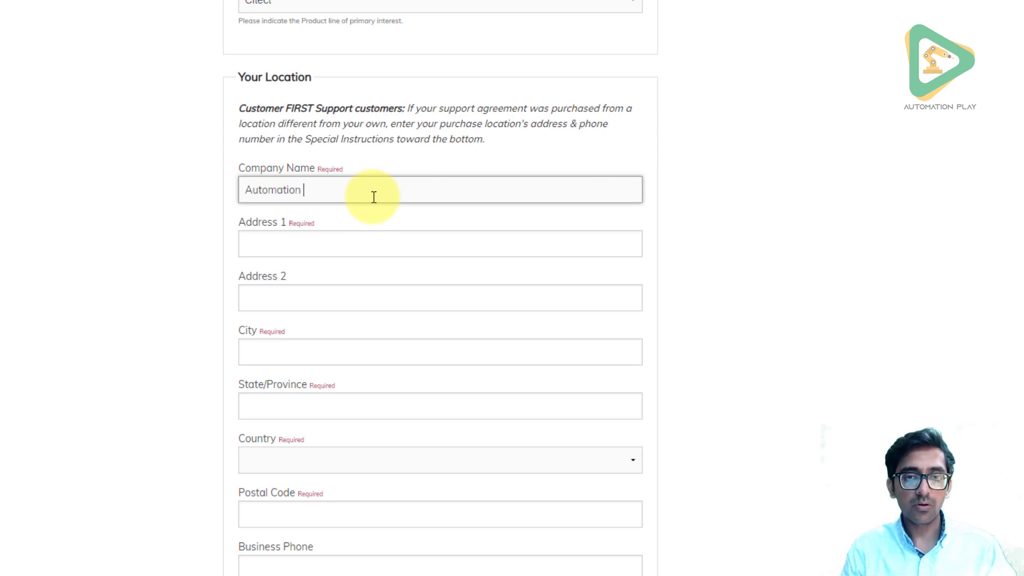
{"action": "type", "text": "l"}
{"action": "type", "text": " Play"}
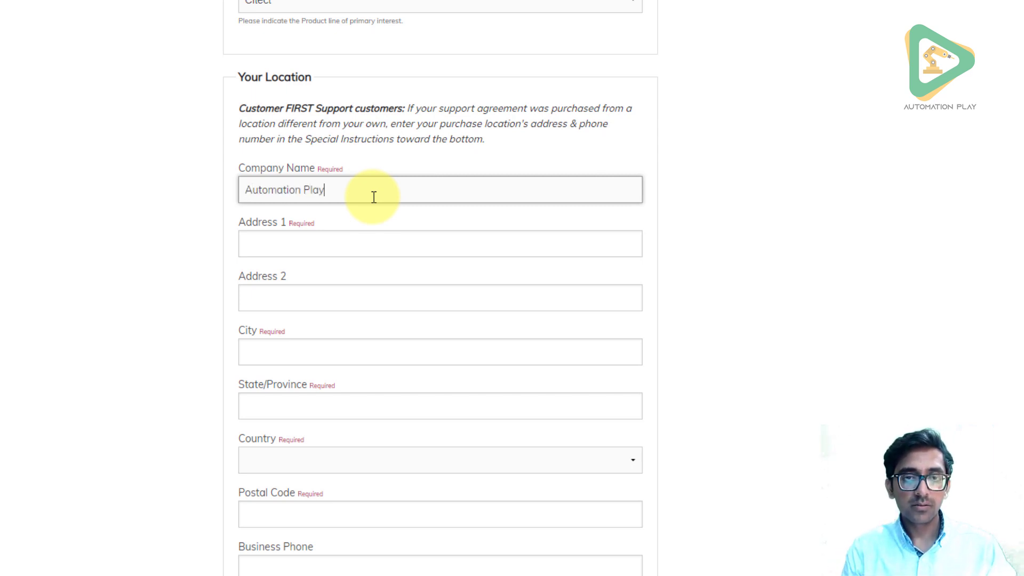
{"action": "key", "text": "Tab"}
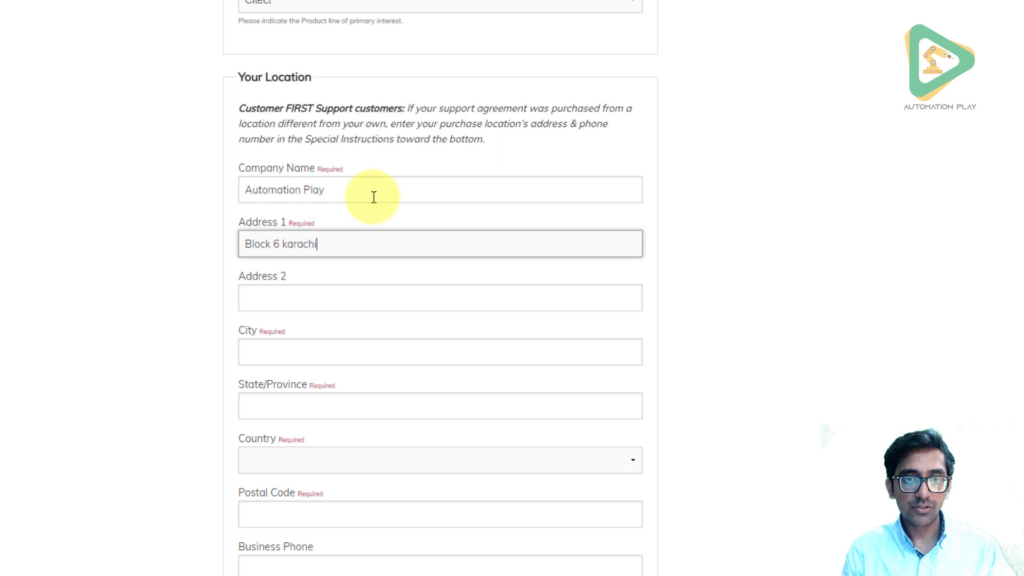
{"action": "key", "text": "Tab"}
{"action": "key", "text": "Tab"}
{"action": "type", "text": "Karac"}
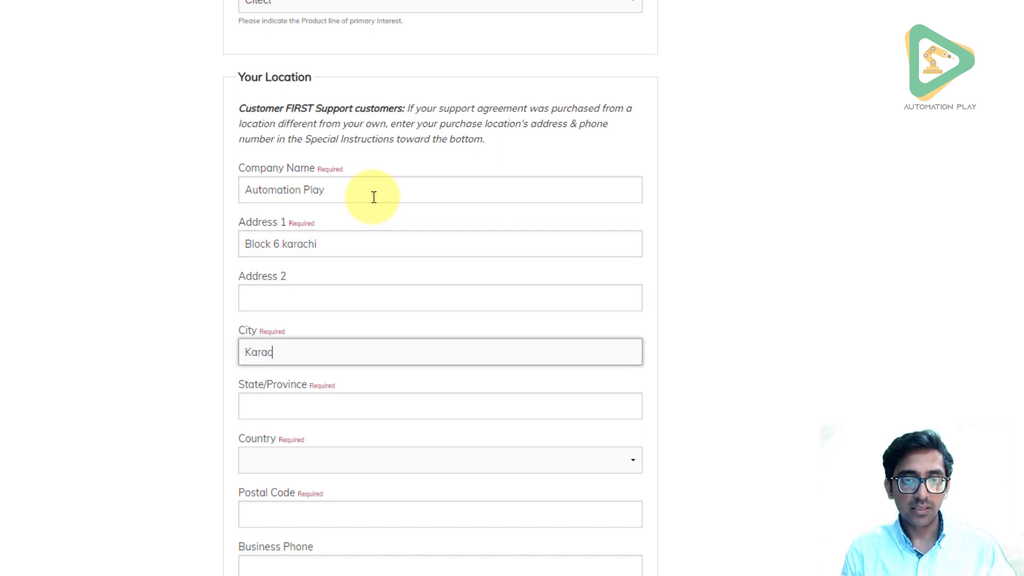
{"action": "type", "text": "hi"}
{"action": "key", "text": "Tab"}
{"action": "type", "text": "Si"}
{"action": "key", "text": "Tab"}
{"action": "type", "text": "p"}
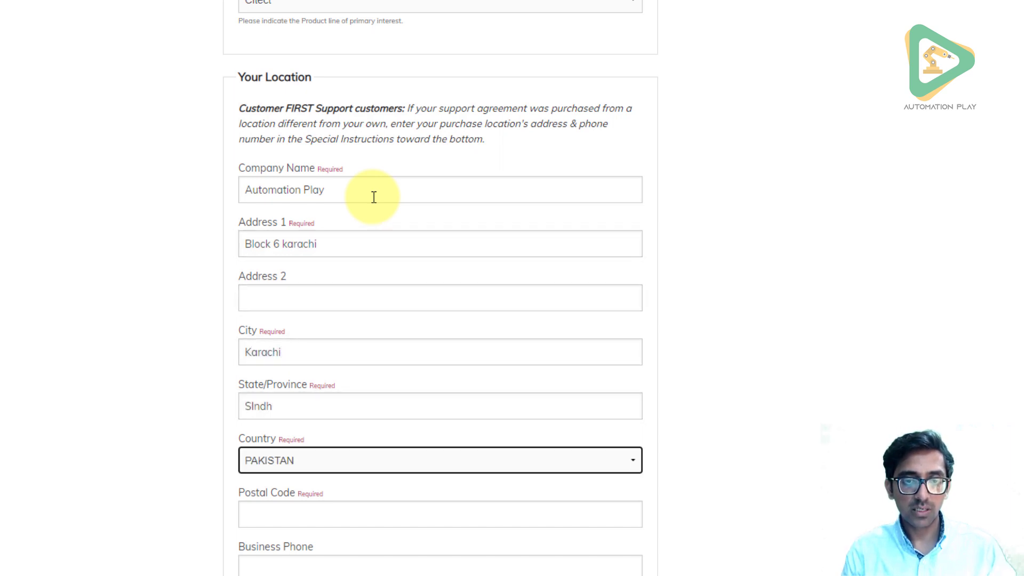
{"action": "key", "text": "Tab"}
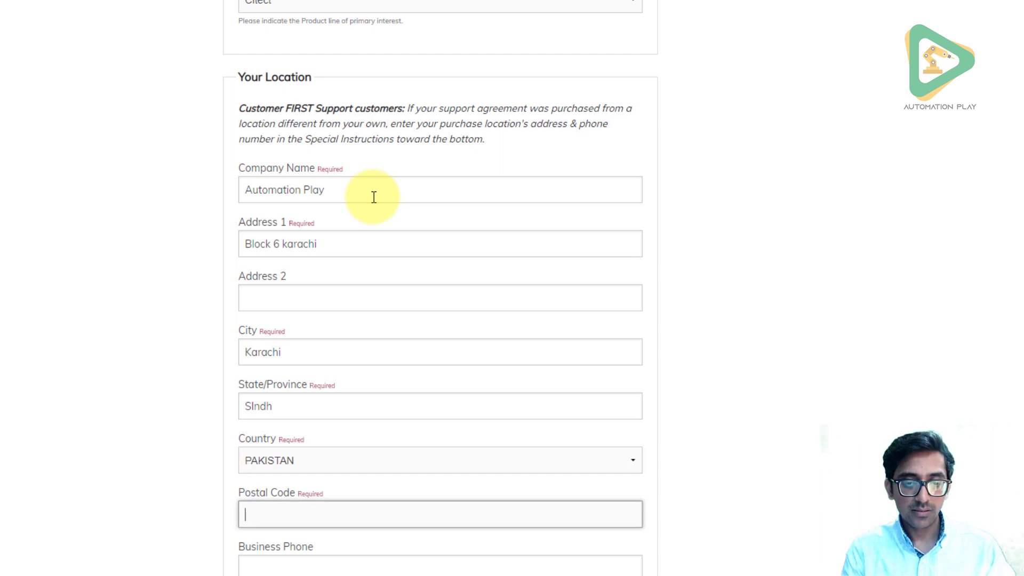
{"action": "key", "text": "Tab"}
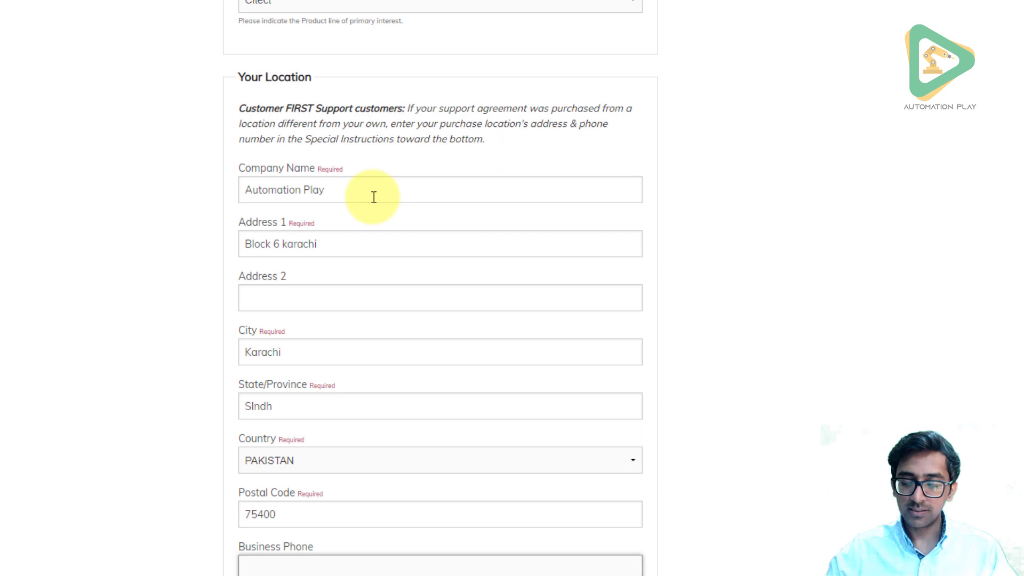
{"action": "scroll", "coordinate": [373, 196], "scroll_direction": "down", "scroll_amount": 3}
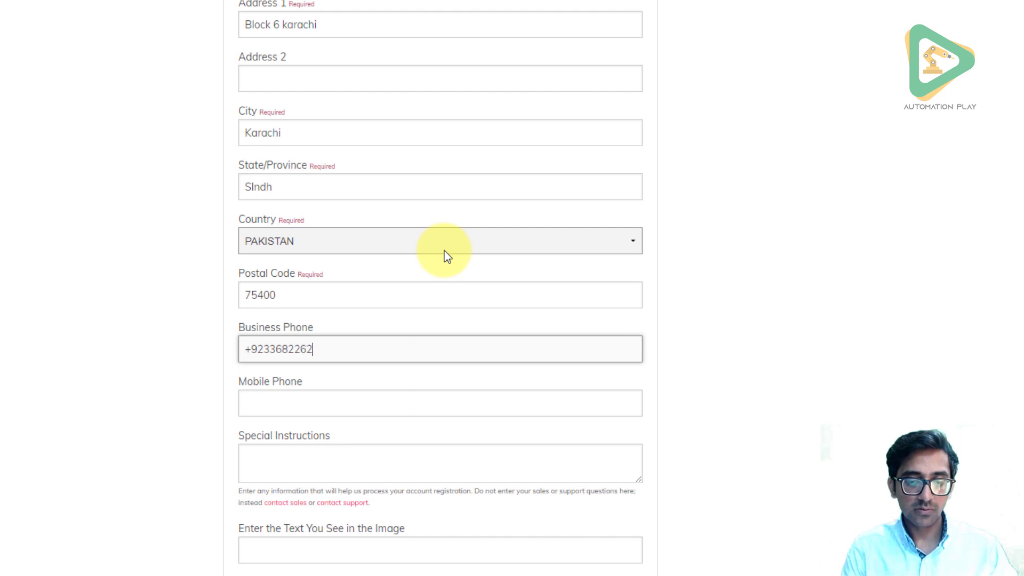
{"action": "key", "text": "Tab"}
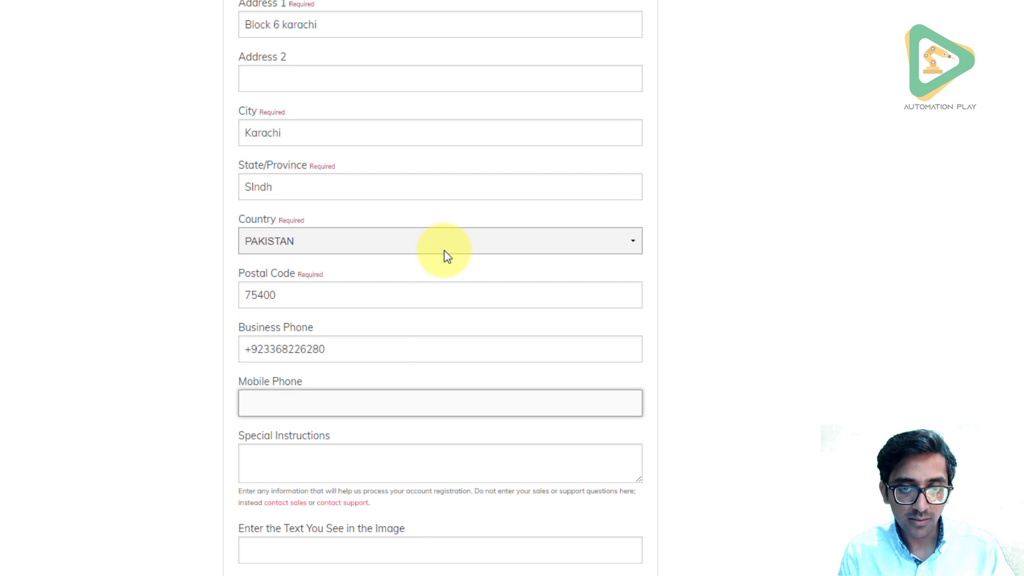
{"action": "key", "text": "Tab"}
{"action": "key", "text": "Tab"}
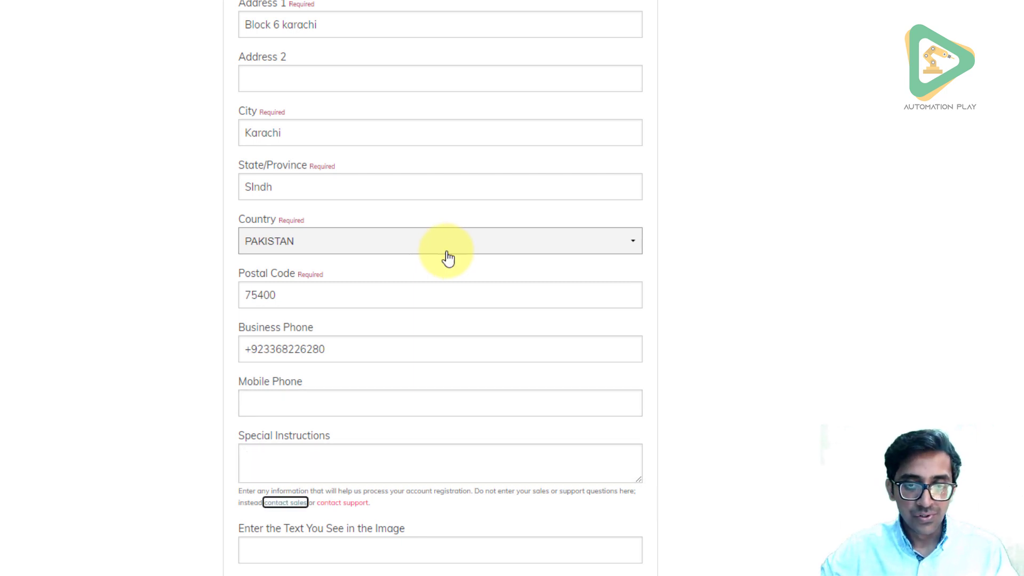
{"action": "scroll", "coordinate": [448, 257], "scroll_direction": "down", "scroll_amount": 3}
{"action": "scroll", "coordinate": [455, 248], "scroll_direction": "down", "scroll_amount": 2}
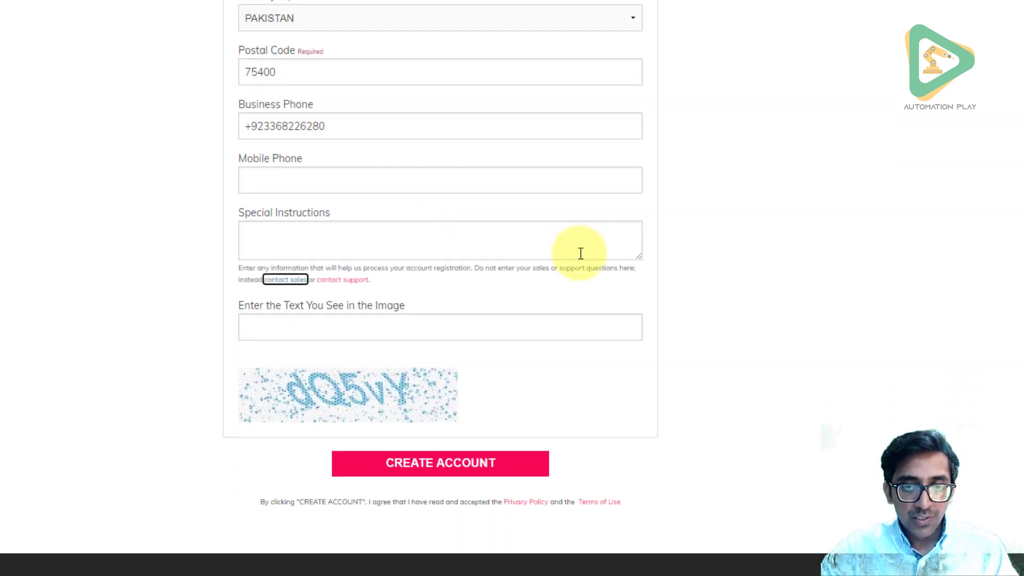
Step: Enter the captcha text and submit, getting a 'User already existed' error
{"action": "left_click", "coordinate": [397, 324]}
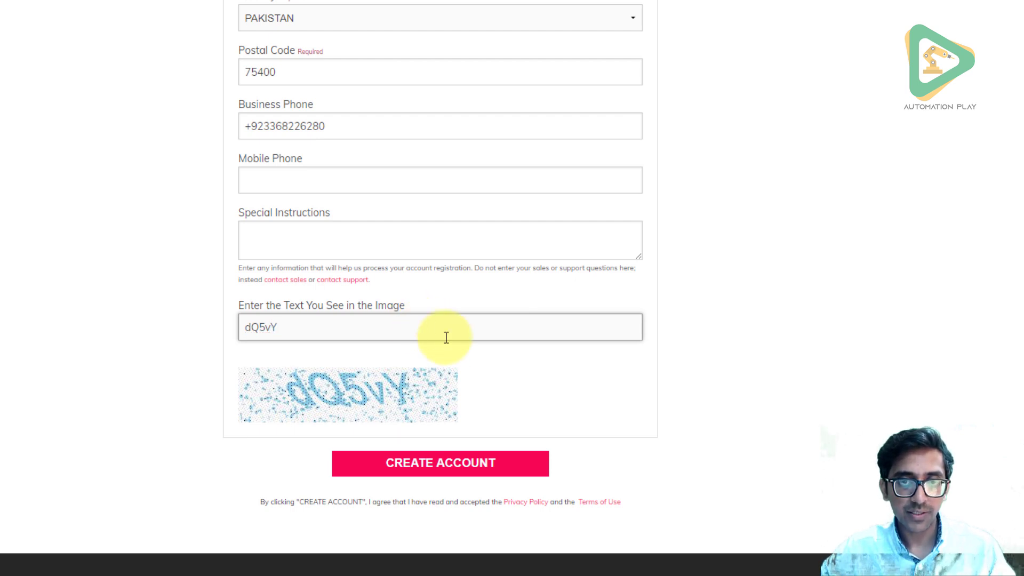
{"action": "scroll", "coordinate": [424, 324], "scroll_direction": "up", "scroll_amount": 6}
{"action": "scroll", "coordinate": [413, 336], "scroll_direction": "up", "scroll_amount": 4}
{"action": "scroll", "coordinate": [412, 336], "scroll_direction": "up", "scroll_amount": 5}
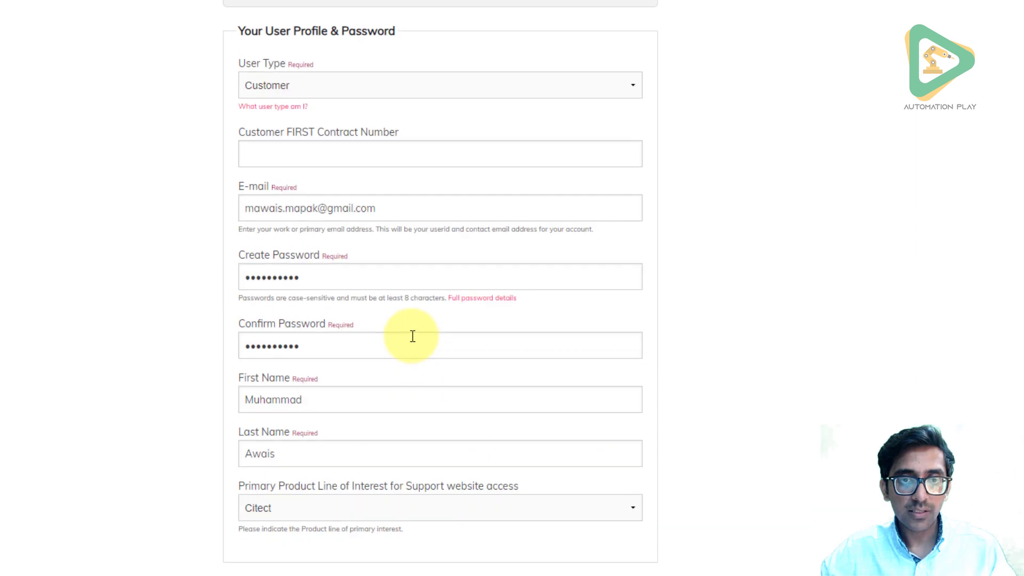
{"action": "scroll", "coordinate": [412, 336], "scroll_direction": "up", "scroll_amount": 3}
{"action": "scroll", "coordinate": [416, 336], "scroll_direction": "up", "scroll_amount": 3}
{"action": "scroll", "coordinate": [455, 320], "scroll_direction": "up", "scroll_amount": 1}
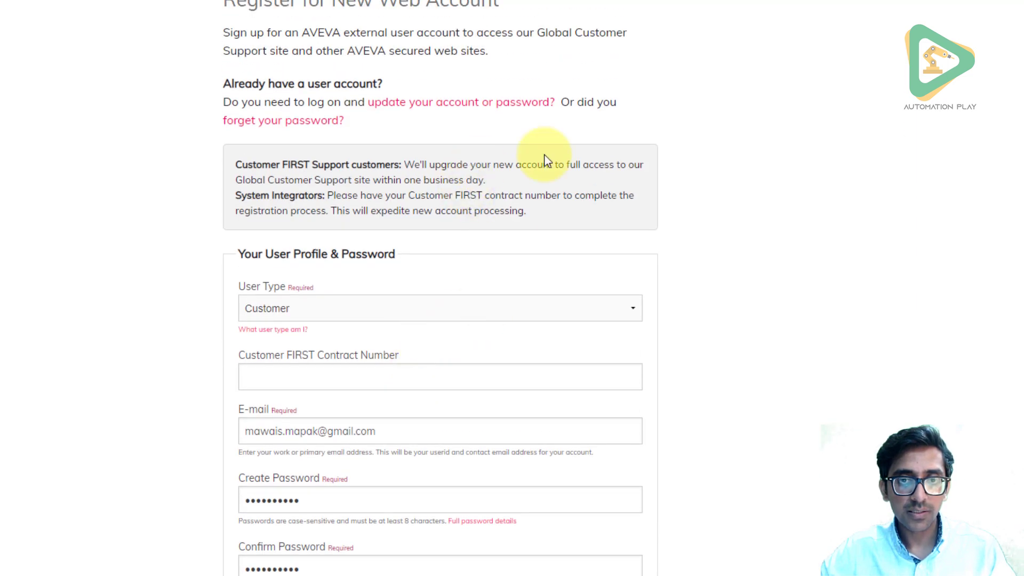
{"action": "scroll", "coordinate": [545, 160], "scroll_direction": "down", "scroll_amount": 8}
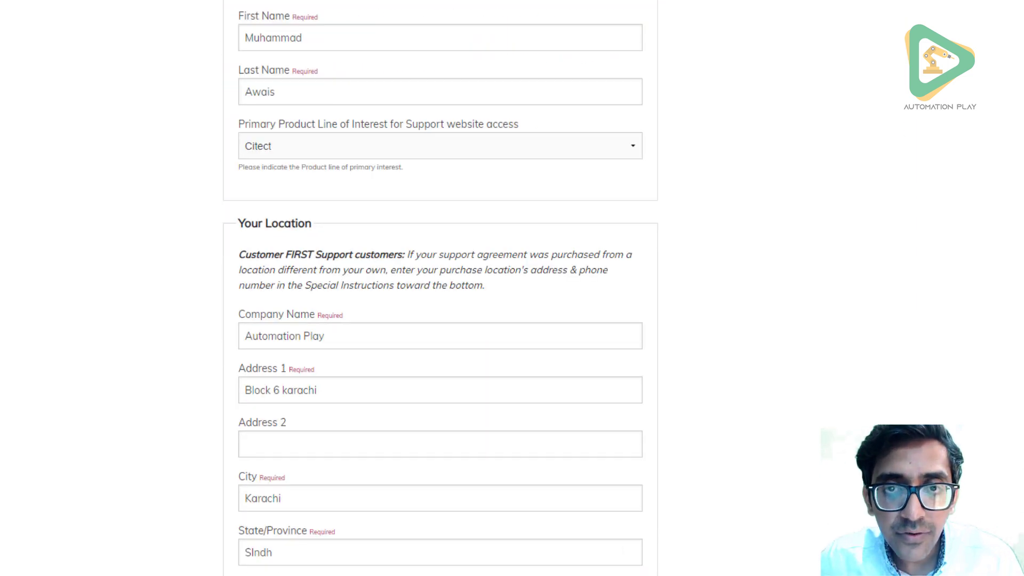
{"action": "scroll", "coordinate": [416, 160], "scroll_direction": "down", "scroll_amount": 10}
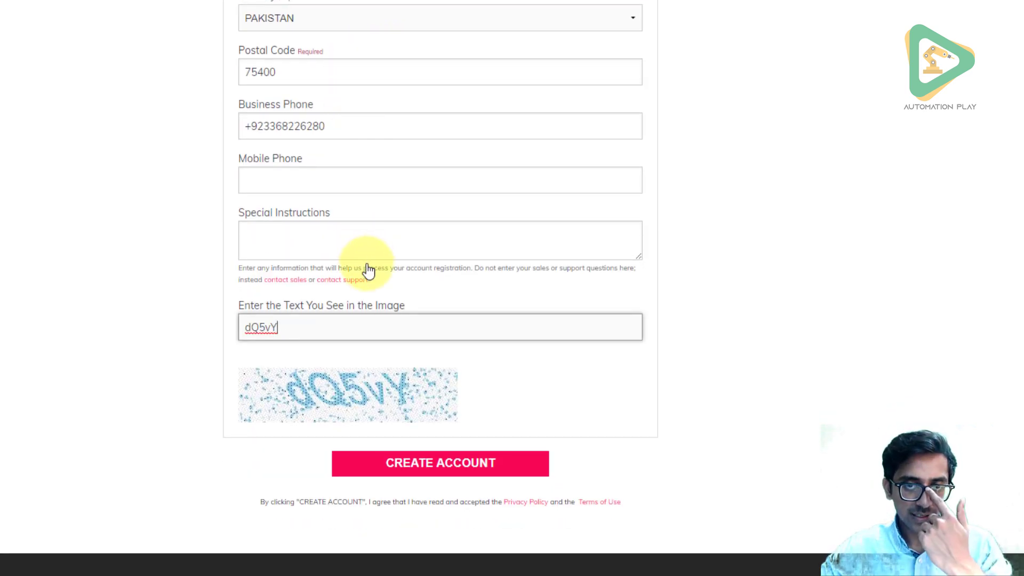
{"action": "left_click", "coordinate": [432, 460]}
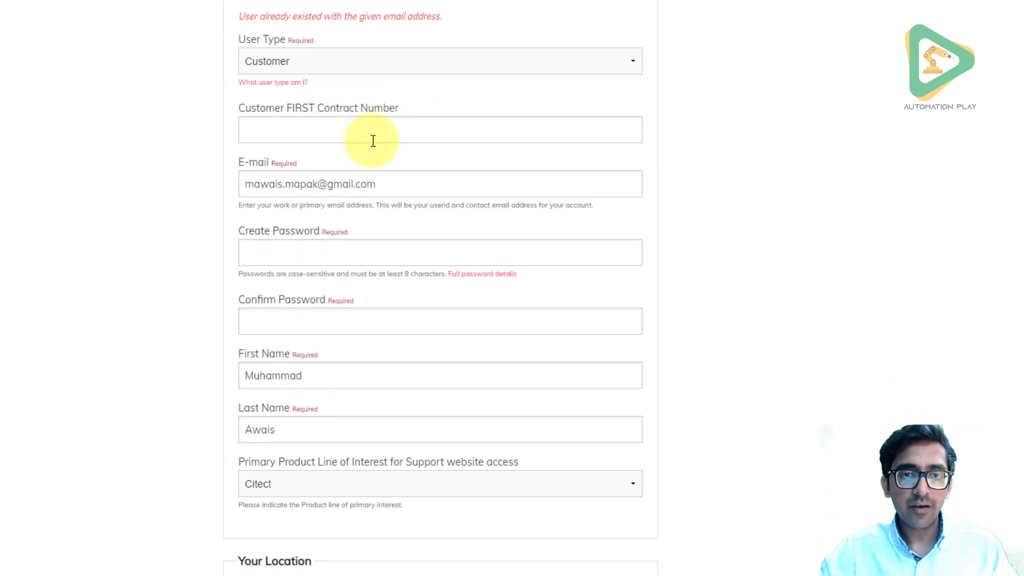
{"action": "scroll", "coordinate": [372, 140], "scroll_direction": "down", "scroll_amount": 1}
Step: Replace the registration email and re-enter the password and confirmation
{"action": "left_click", "coordinate": [344, 56]}
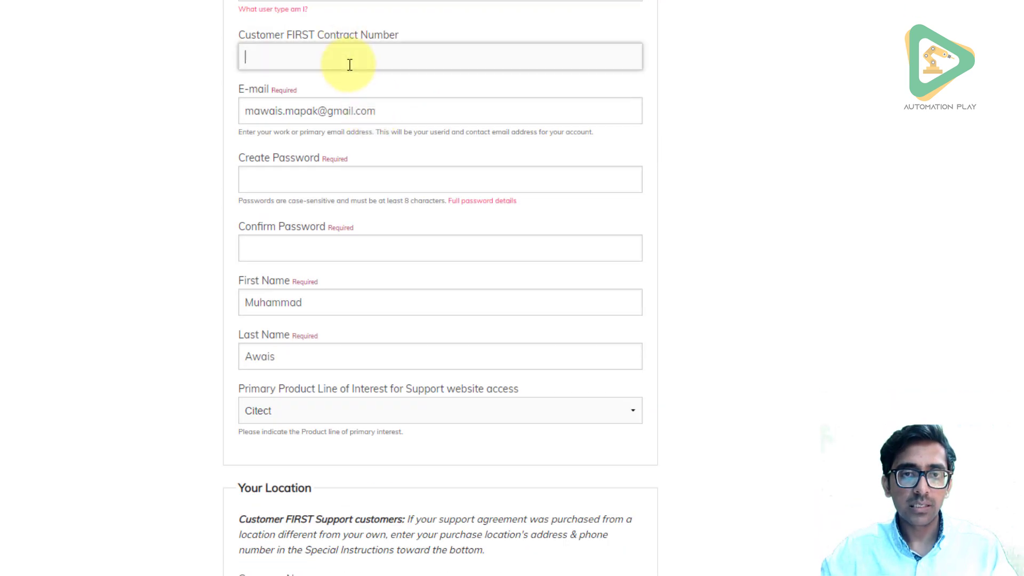
{"action": "double_click", "coordinate": [347, 110]}
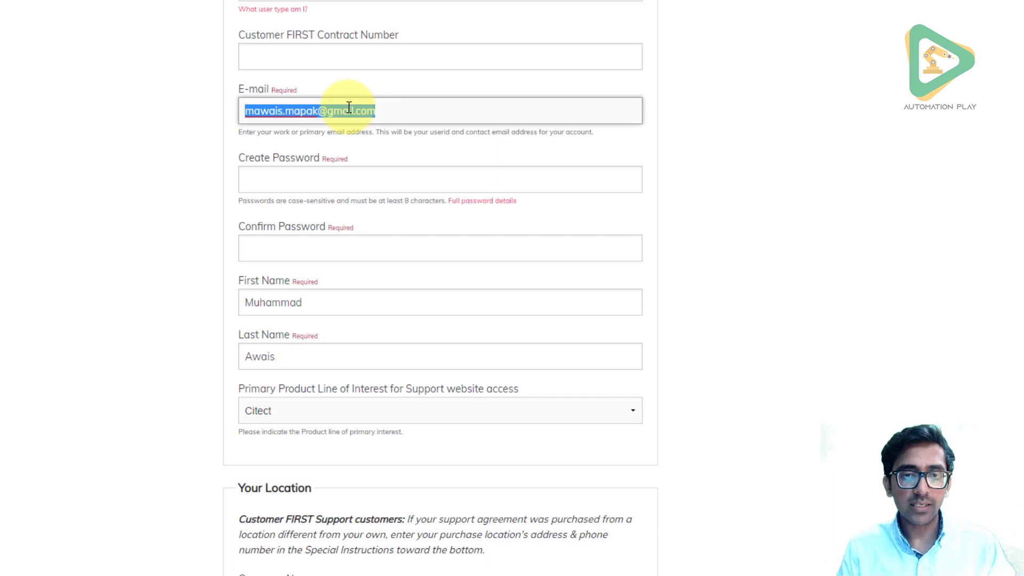
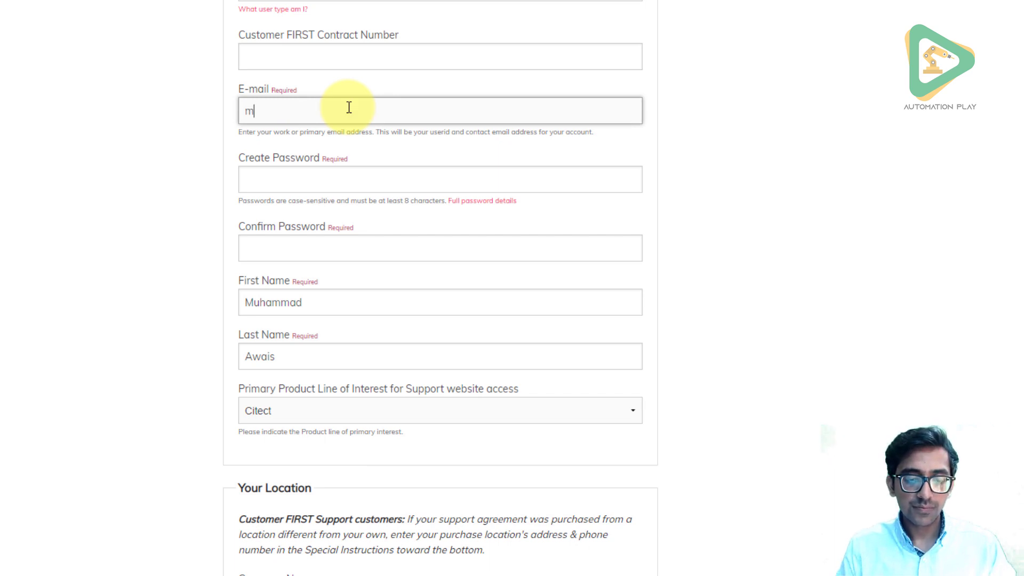
{"action": "key", "text": "Tab"}
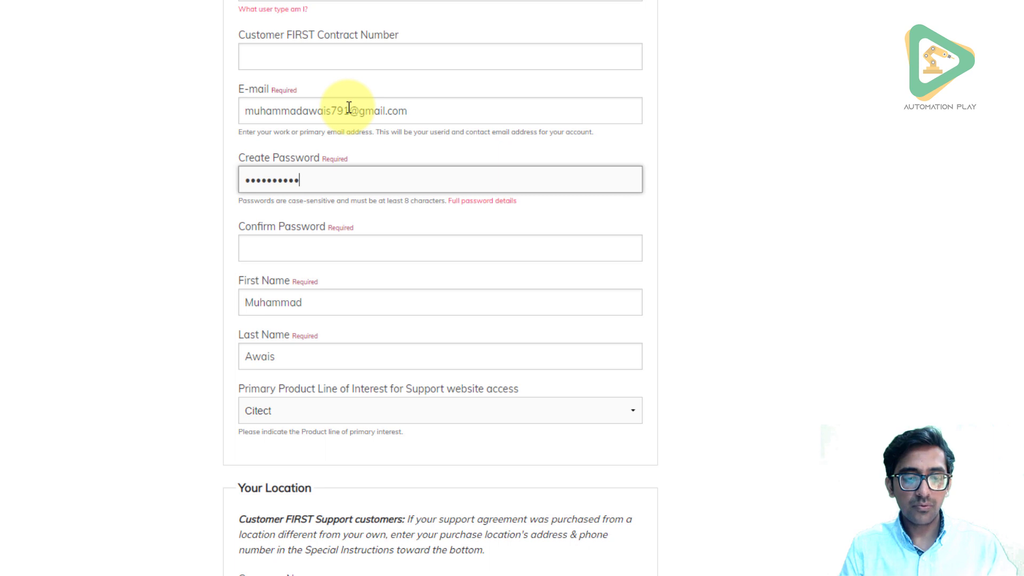
{"action": "key", "text": "Tab"}
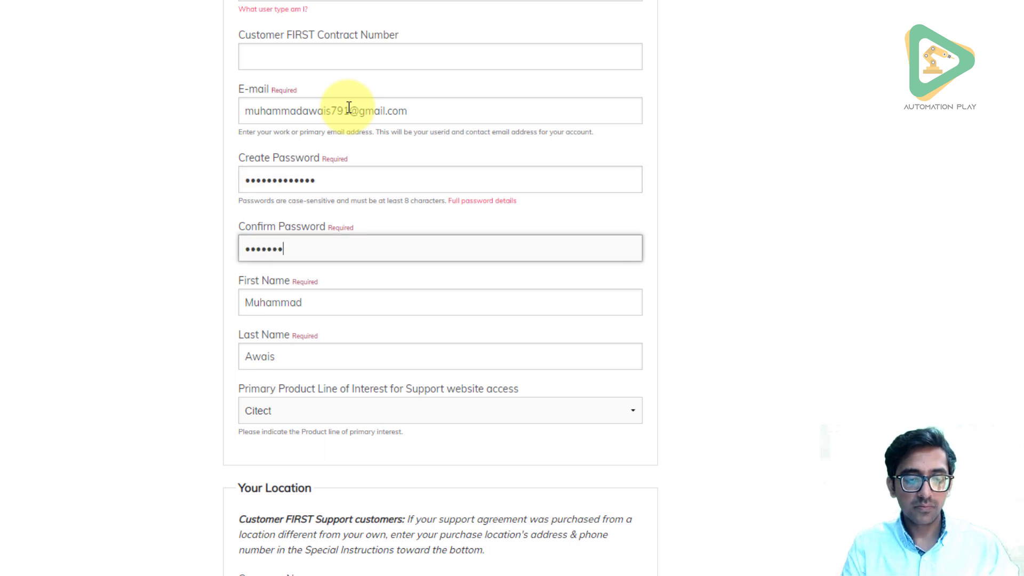
{"action": "key", "text": "Tab"}
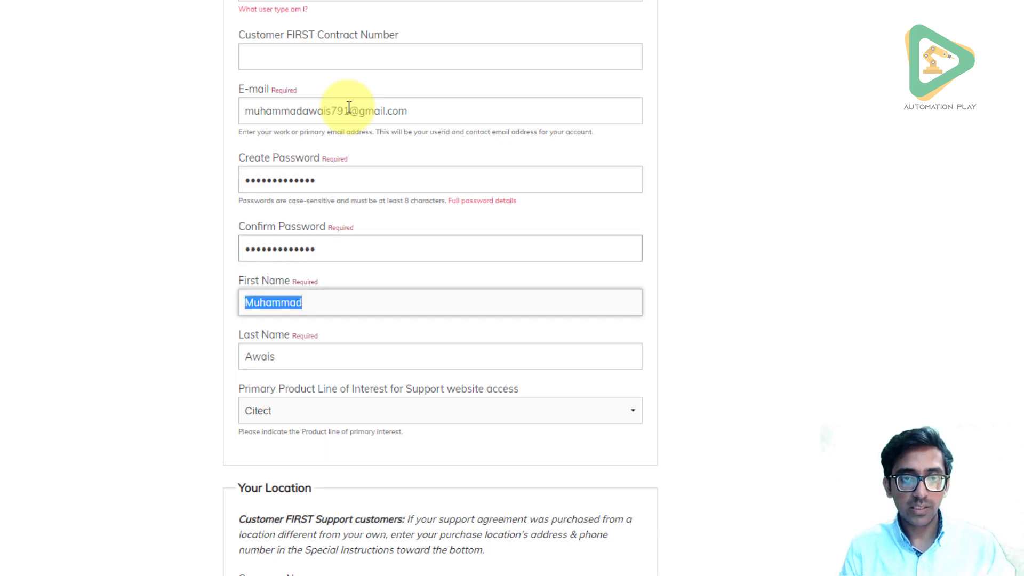
{"action": "key", "text": "Tab"}
{"action": "key", "text": "Tab"}
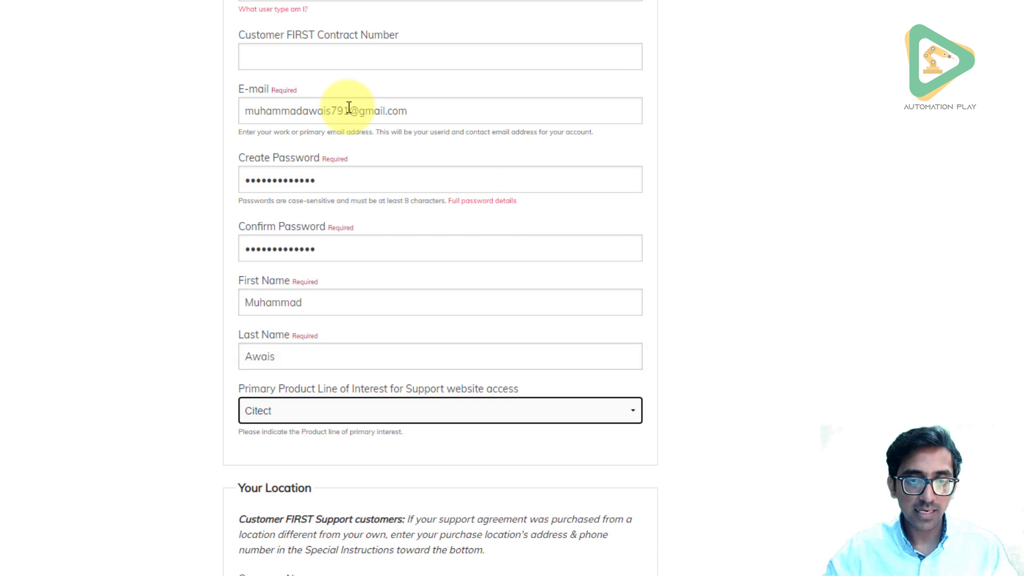
{"action": "scroll", "coordinate": [348, 240], "scroll_direction": "down", "scroll_amount": 5}
{"action": "scroll", "coordinate": [127, 364], "scroll_direction": "down", "scroll_amount": 5}
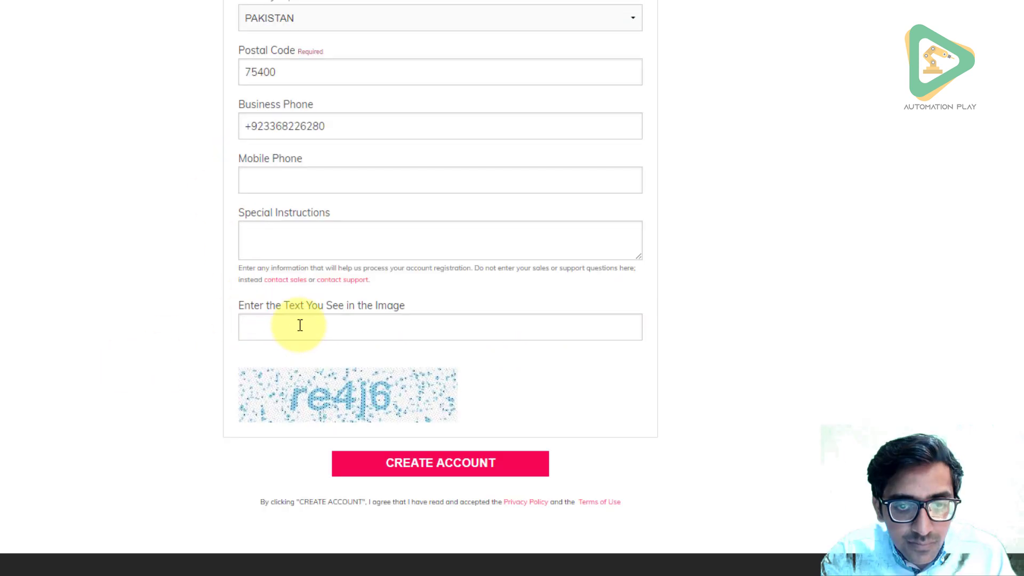
Step: Enter the new captcha, resubmit to reach Sign In, and start a new tab for hotmail
{"action": "left_click", "coordinate": [301, 324]}
{"action": "type", "text": "re4"}
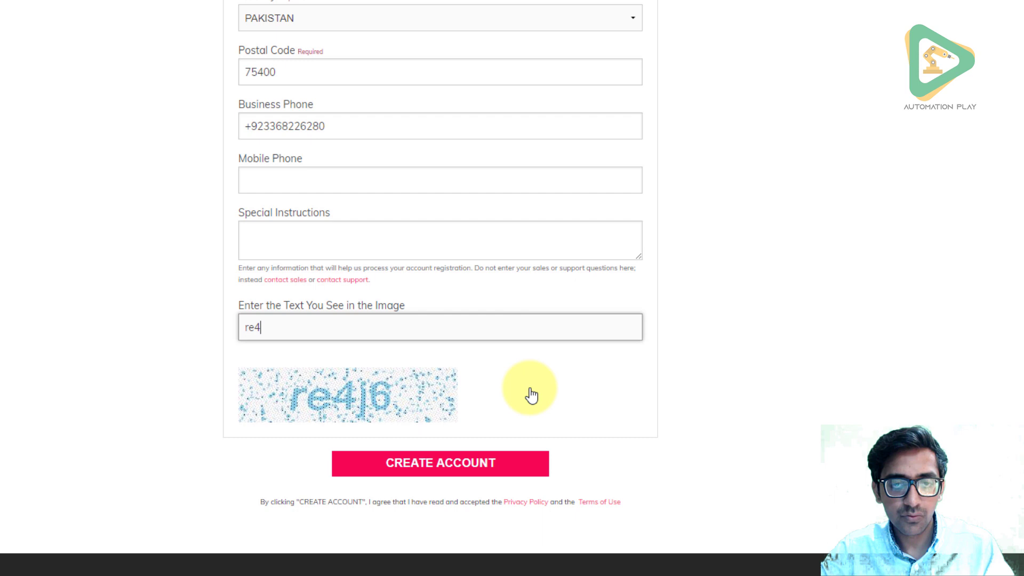
{"action": "type", "text": "j6"}
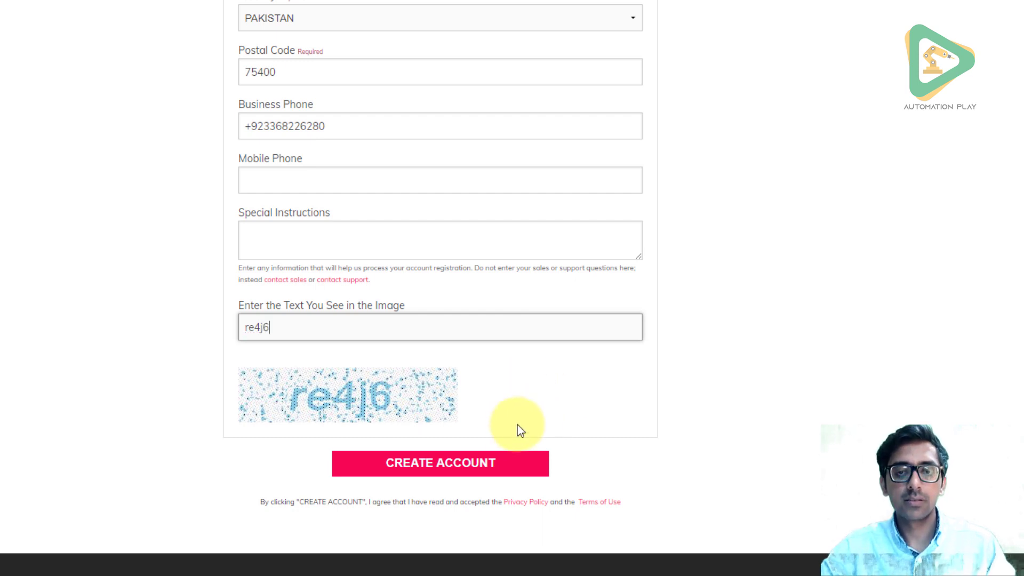
{"action": "left_click", "coordinate": [471, 476]}
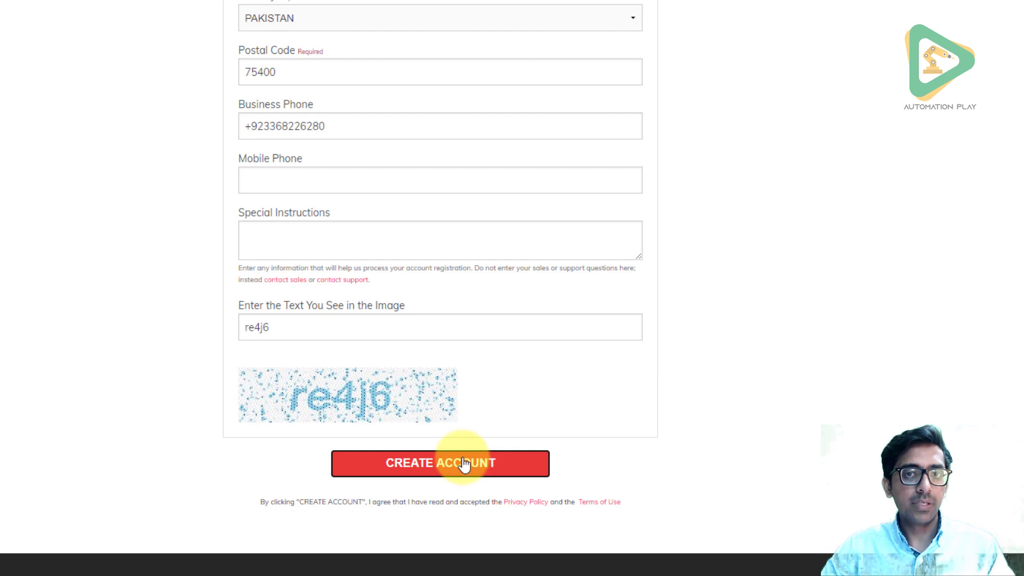
{"action": "left_click", "coordinate": [465, 463]}
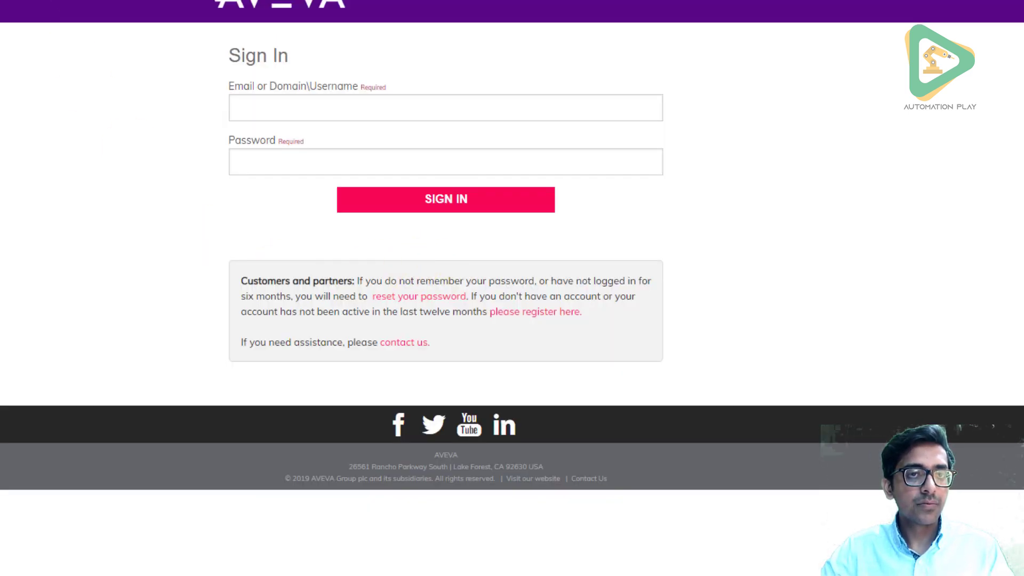
{"action": "left_click", "coordinate": [240, 55]}
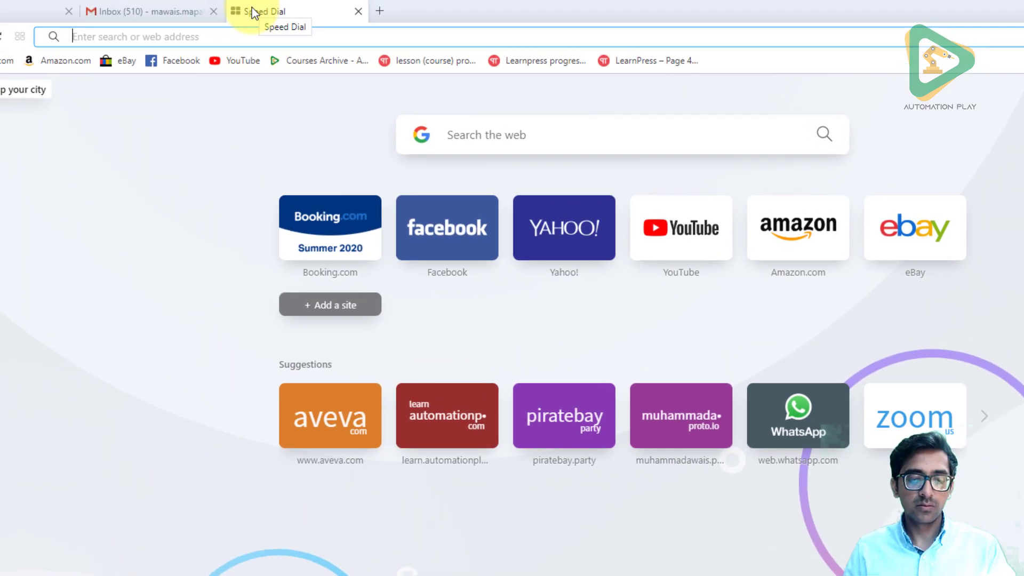
{"action": "type", "text": "h"}
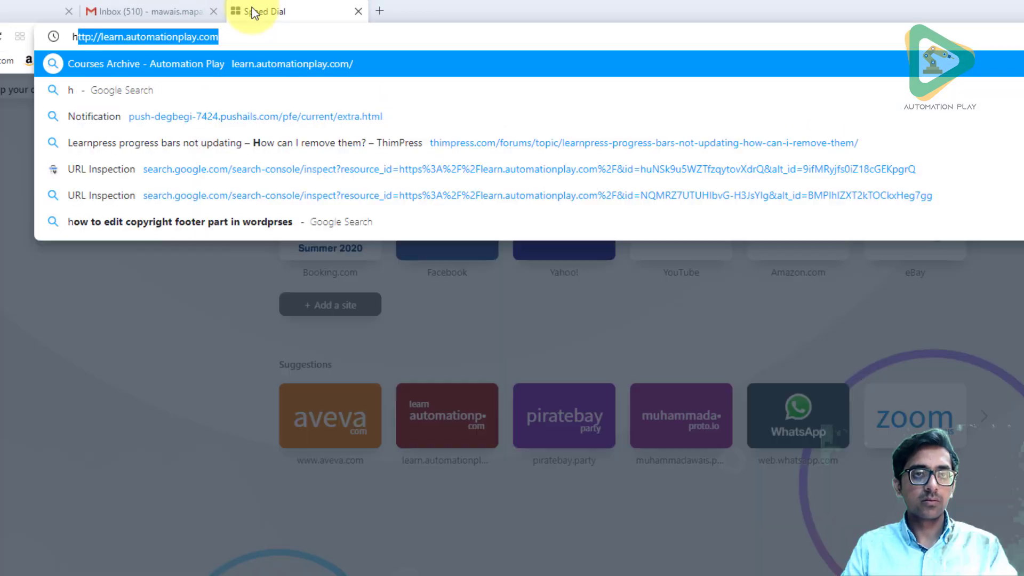
{"action": "type", "text": "otmail"}
Step: Load the Outlook inbox, open the 'Welcome to AVEVA' email and copy its user ID
{"action": "key", "text": "Return"}
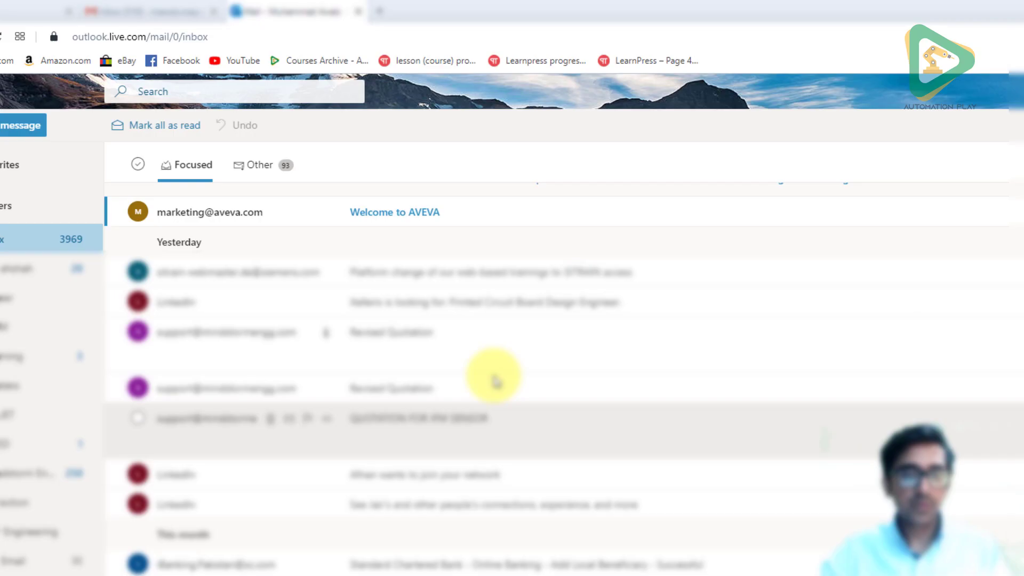
{"action": "mouse_move", "coordinate": [384, 205]}
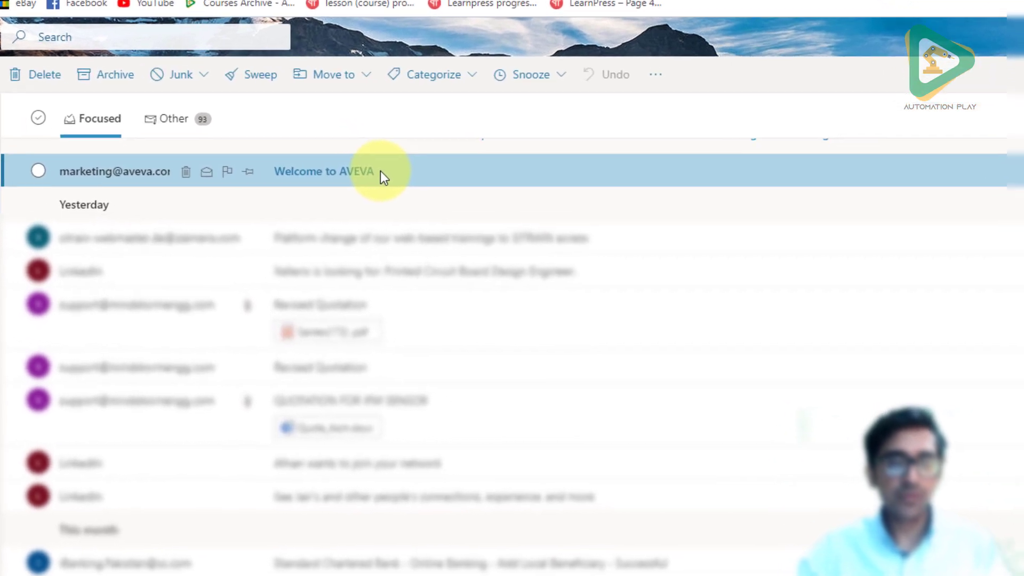
{"action": "left_click", "coordinate": [445, 212]}
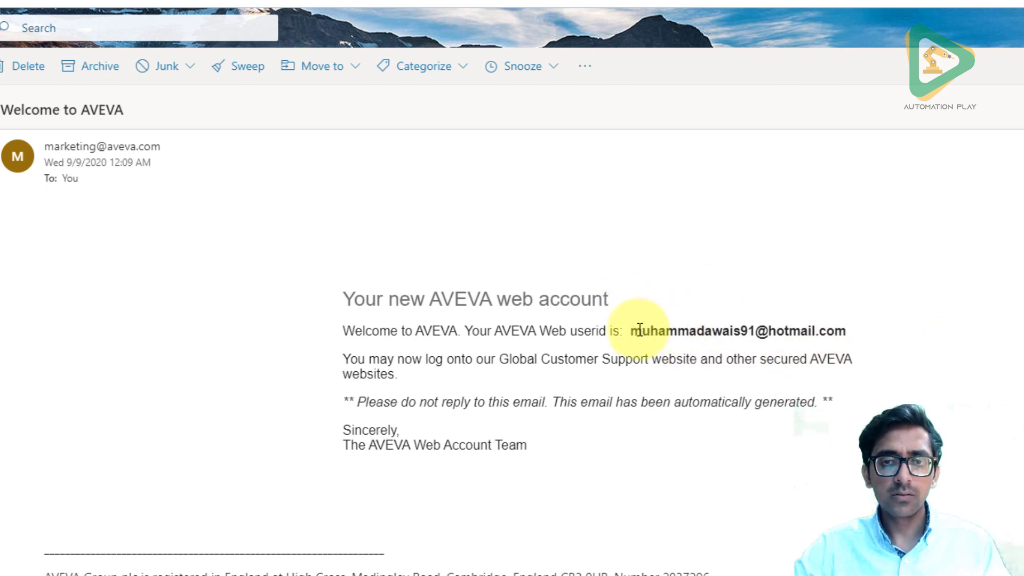
{"action": "left_click_drag", "start_coordinate": [631, 331], "coordinate": [846, 331]}
{"action": "key", "text": "ctrl+c"}
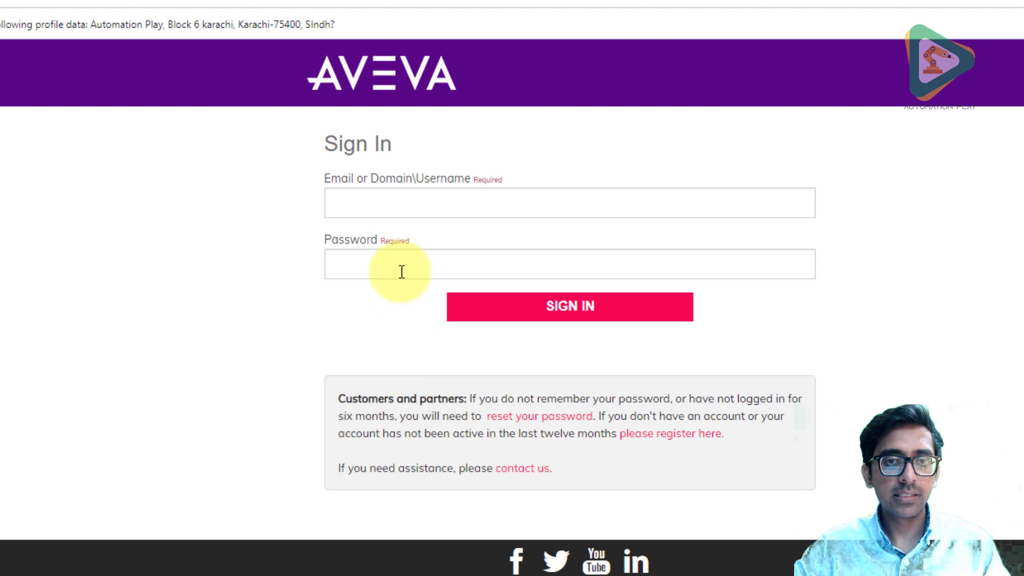
Step: Paste the copied user ID as the sign-in email, enter the password and sign in
{"action": "left_click", "coordinate": [398, 204]}
{"action": "key", "text": "ctrl+v"}
{"action": "left_click", "coordinate": [404, 263]}
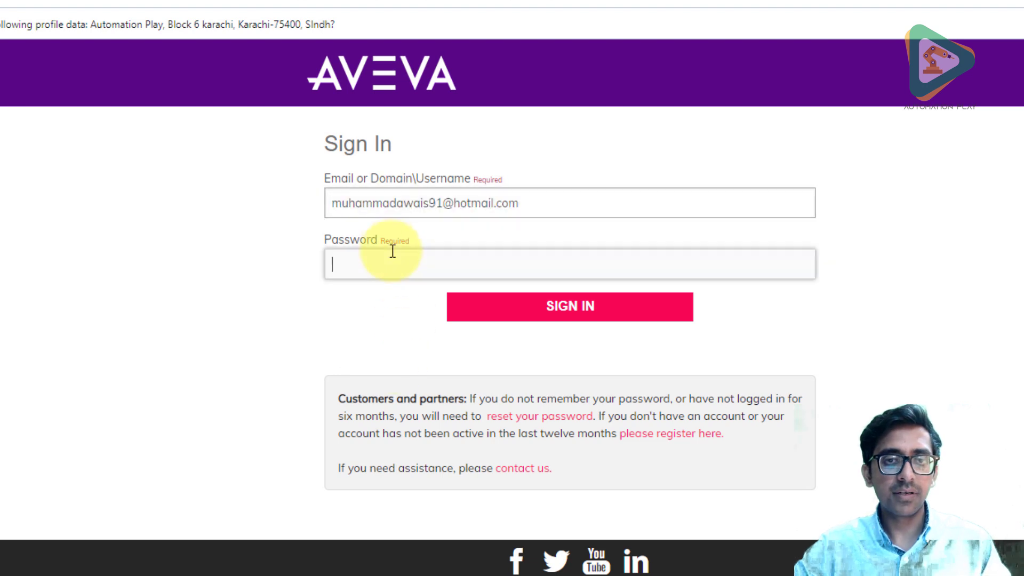
{"action": "type", "text": "*******"}
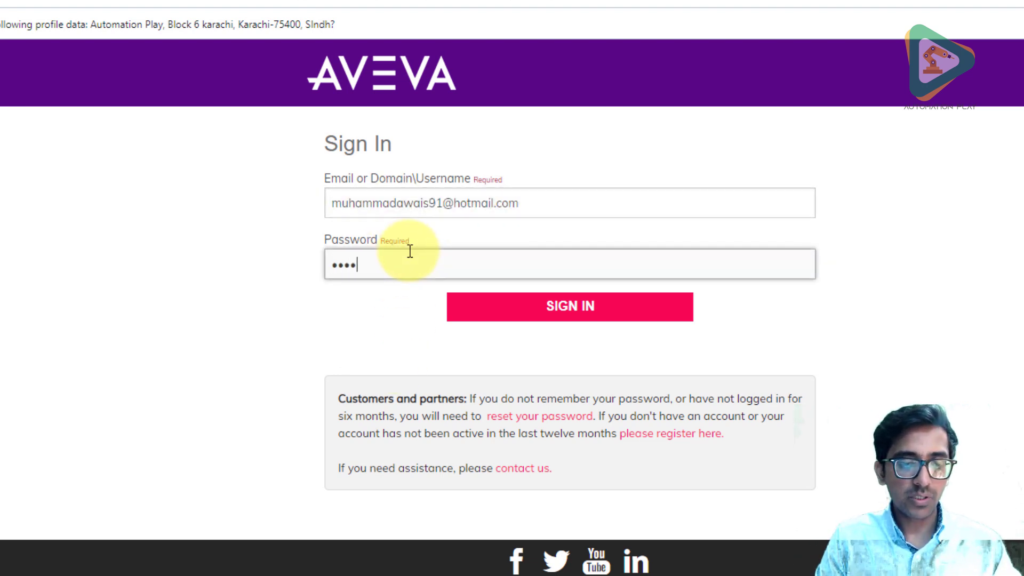
{"action": "type", "text": "*******"}
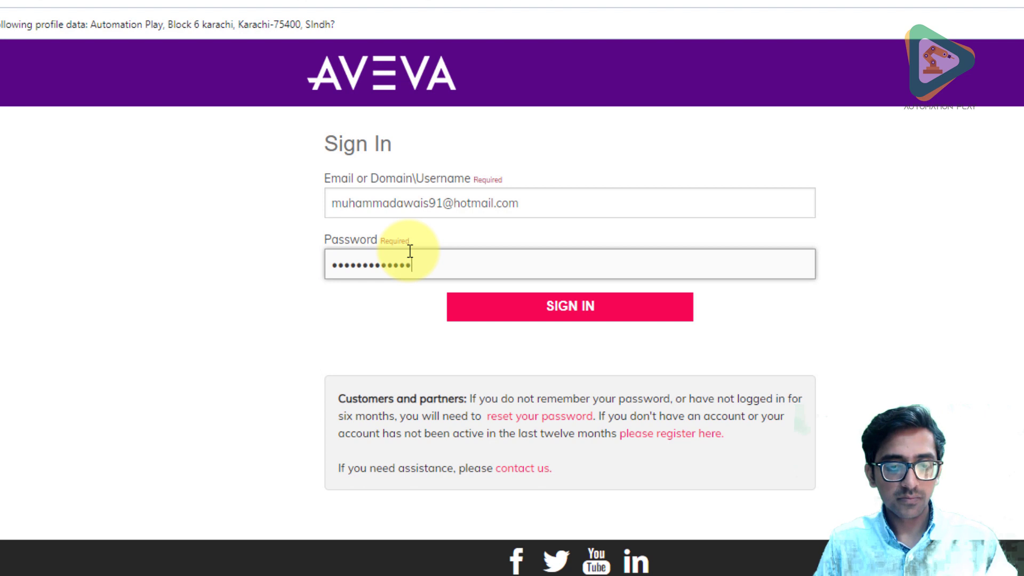
{"action": "key", "text": "Return"}
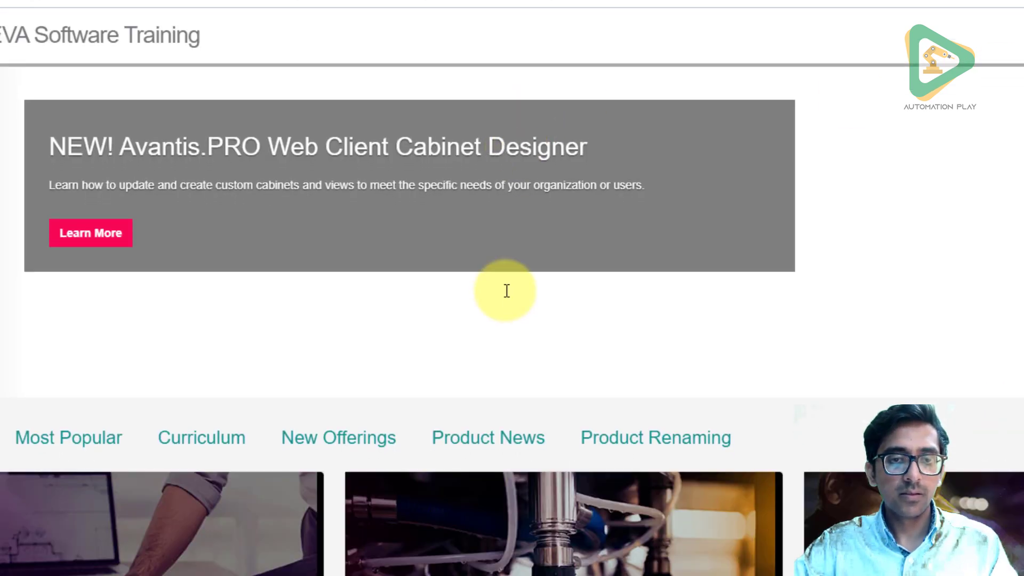
{"action": "scroll", "coordinate": [374, 328], "scroll_direction": "down", "scroll_amount": 3}
{"action": "scroll", "coordinate": [57, 359], "scroll_direction": "down", "scroll_amount": 5}
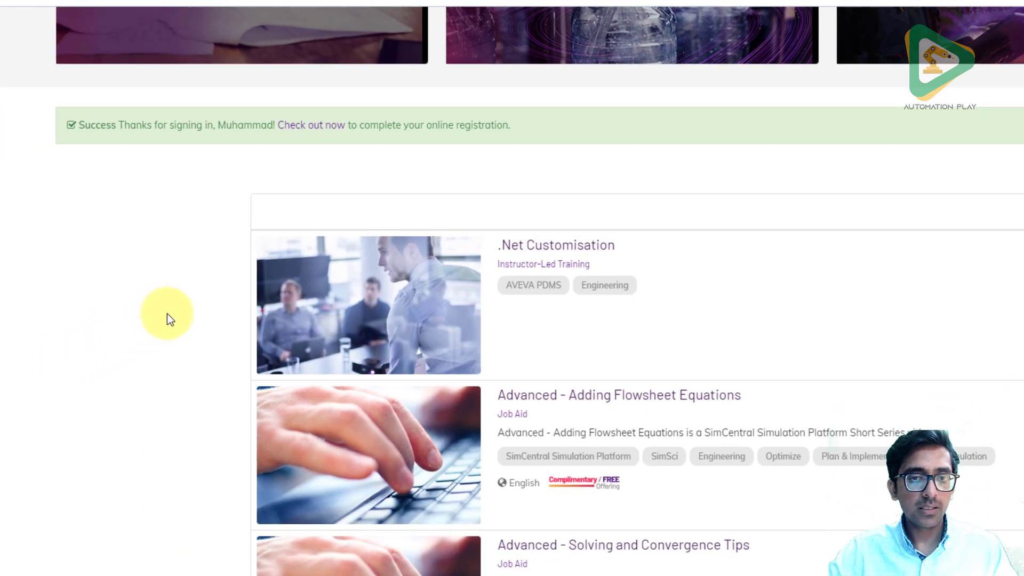
{"action": "scroll", "coordinate": [165, 313], "scroll_direction": "down", "scroll_amount": 1}
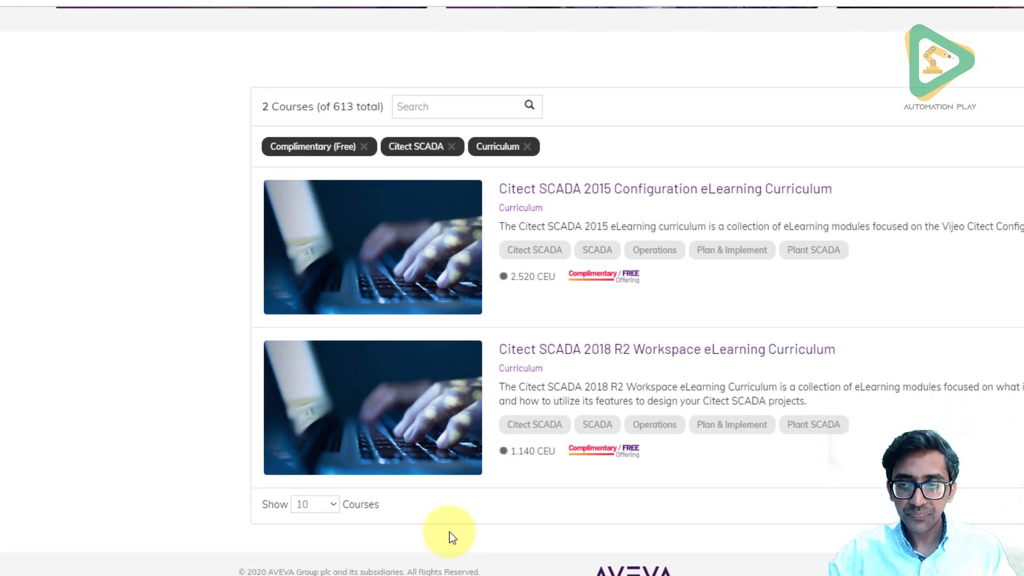
{"action": "scroll", "coordinate": [448, 528], "scroll_direction": "up", "scroll_amount": 2}
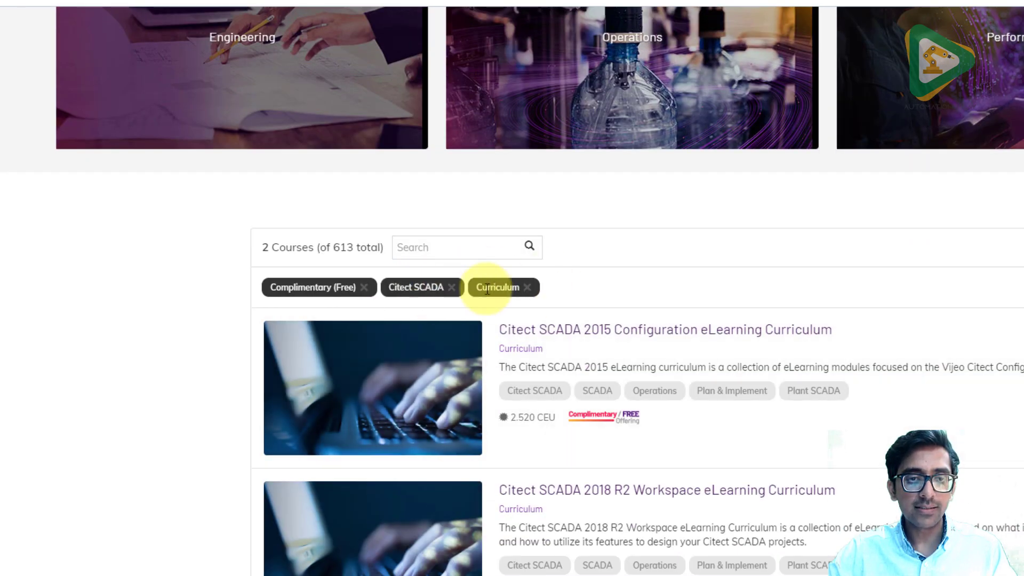
Step: Clear the Curriculum and Citect SCADA filters, search 'introduction citect', and open Module 1: Introduction
{"action": "left_click", "coordinate": [365, 288]}
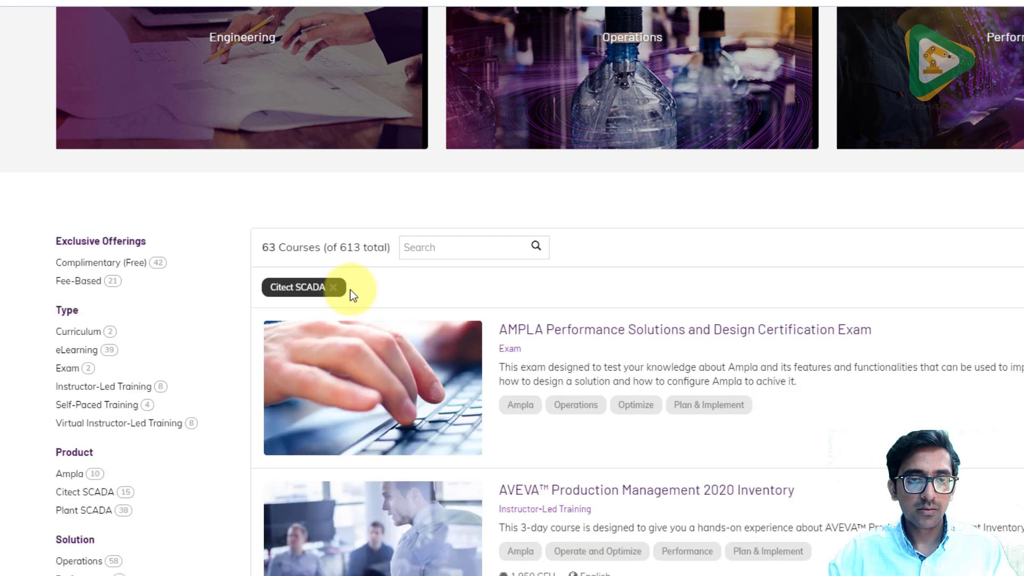
{"action": "left_click", "coordinate": [341, 290]}
{"action": "scroll", "coordinate": [120, 337], "scroll_direction": "down", "scroll_amount": 3}
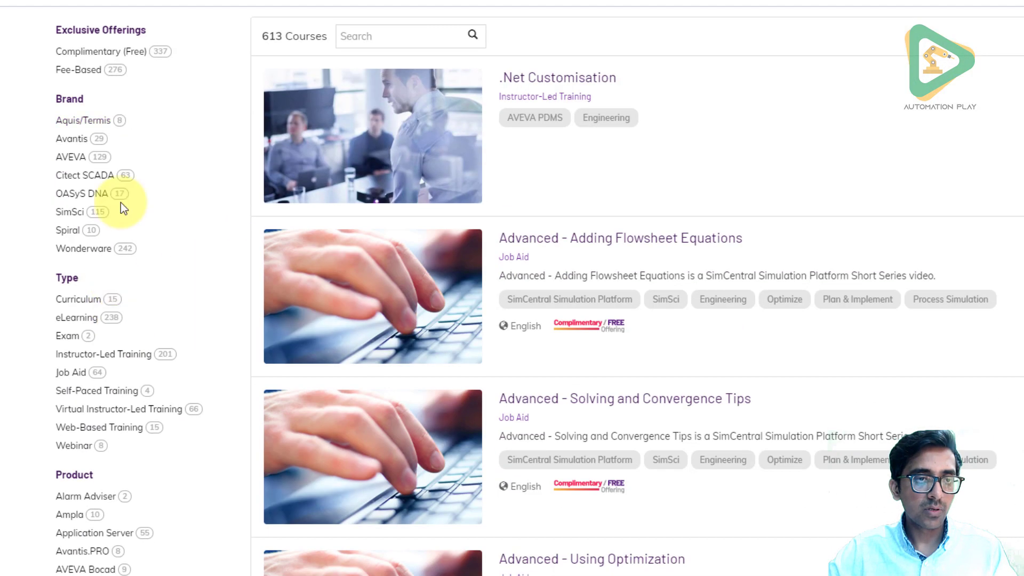
{"action": "scroll", "coordinate": [187, 187], "scroll_direction": "up", "scroll_amount": 2}
{"action": "left_click", "coordinate": [355, 176]}
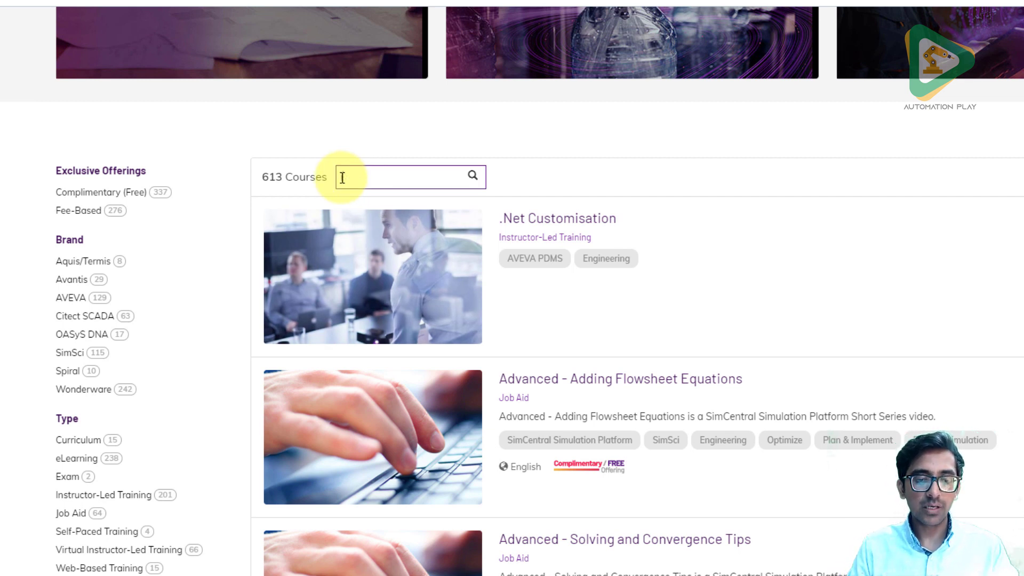
{"action": "type", "text": "introductio"}
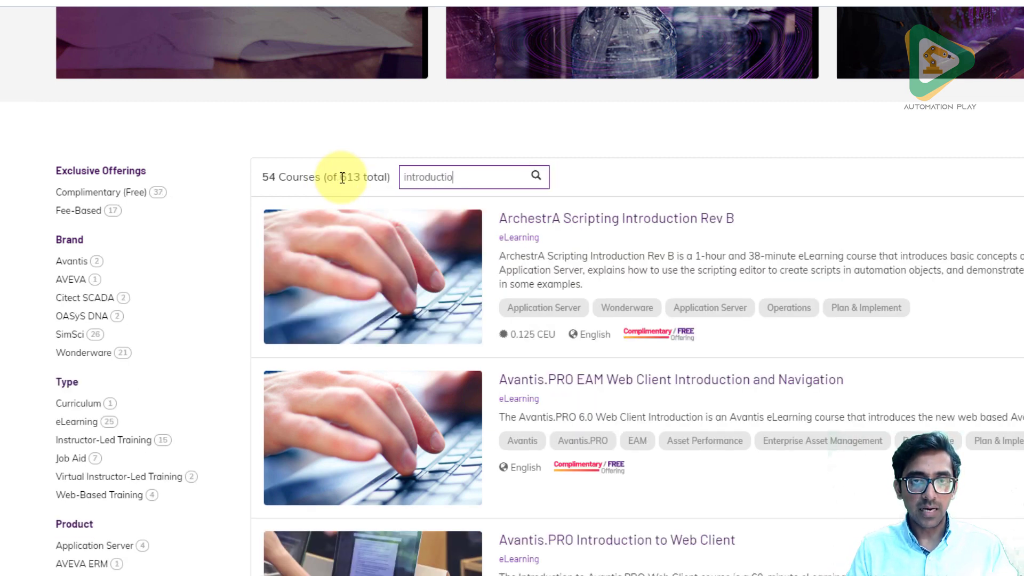
{"action": "type", "text": "itect"}
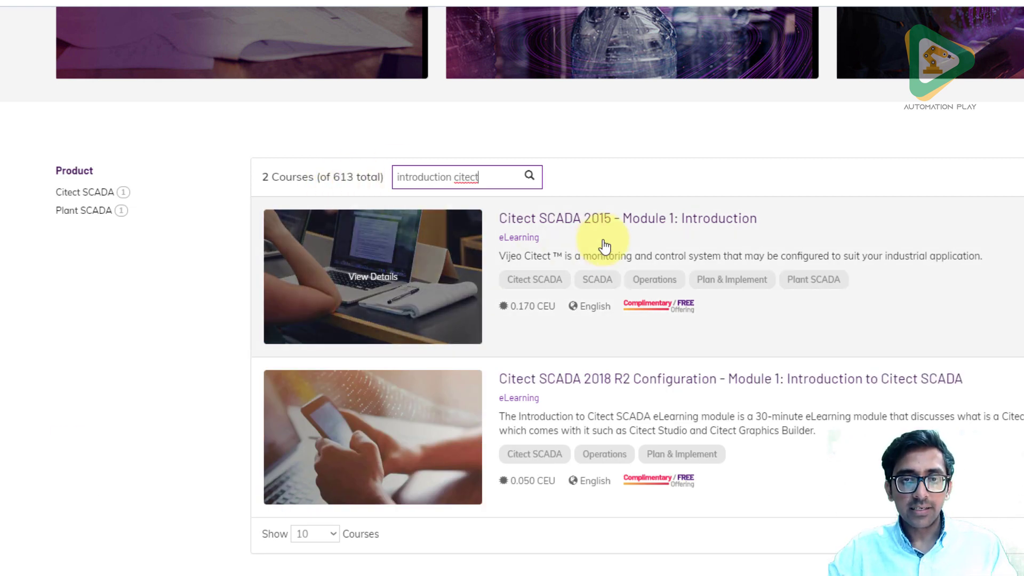
{"action": "left_click", "coordinate": [624, 232]}
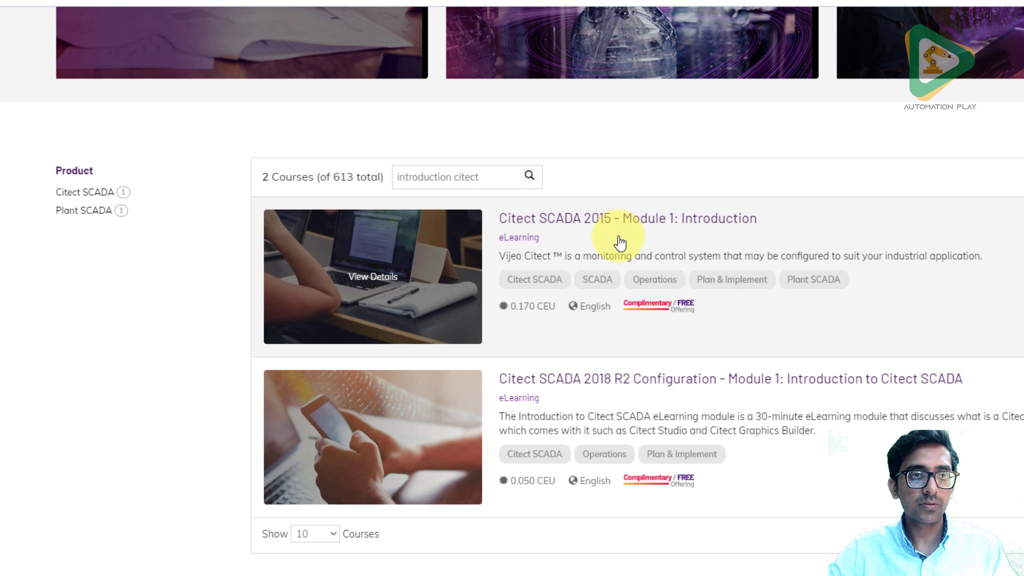
{"action": "scroll", "coordinate": [520, 336], "scroll_direction": "down", "scroll_amount": 3}
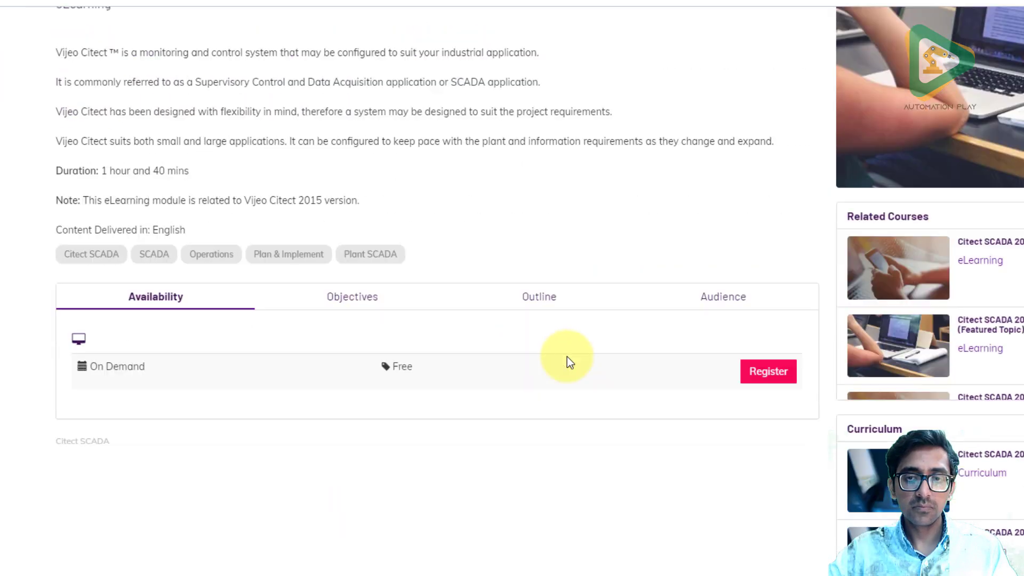
{"action": "scroll", "coordinate": [769, 370], "scroll_direction": "up", "scroll_amount": 3}
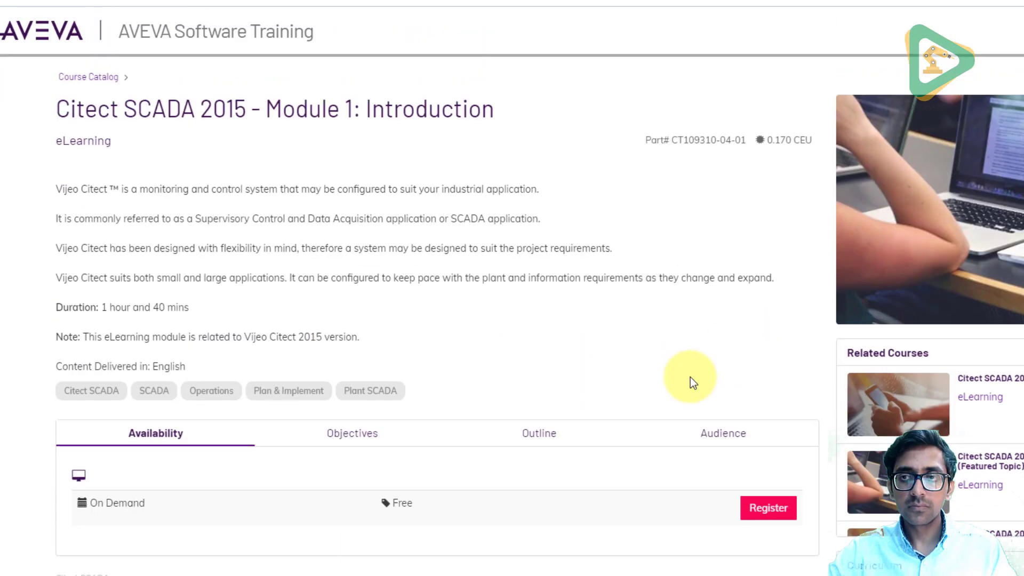
{"action": "scroll", "coordinate": [691, 377], "scroll_direction": "down", "scroll_amount": 3}
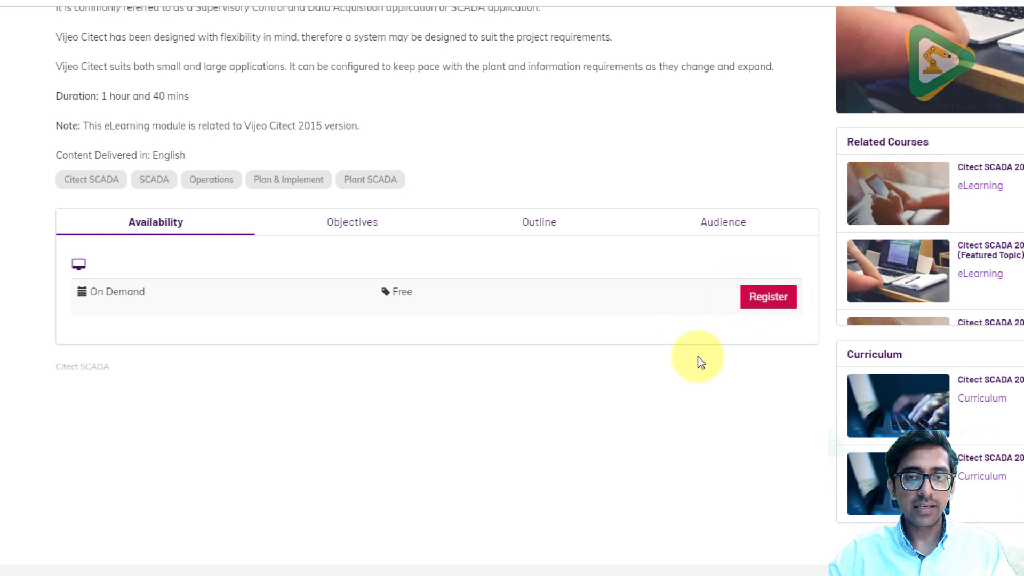
Step: Register for Citect SCADA 2015 - Module 1, continue to confirmation, and finish
{"action": "left_click", "coordinate": [768, 296]}
{"action": "left_click", "coordinate": [685, 464]}
{"action": "scroll", "coordinate": [677, 314], "scroll_direction": "down", "scroll_amount": 3}
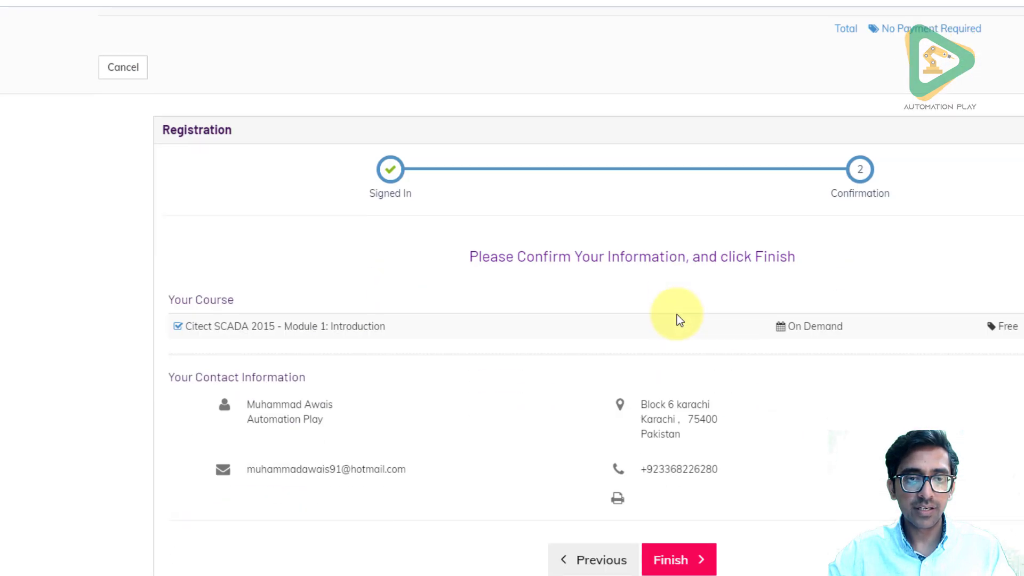
{"action": "scroll", "coordinate": [677, 314], "scroll_direction": "down", "scroll_amount": 2}
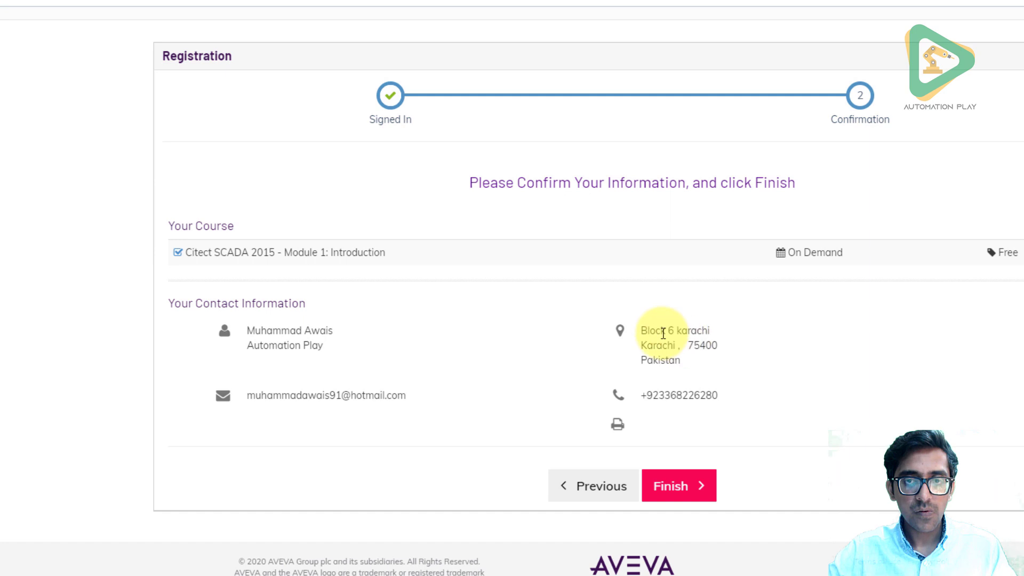
{"action": "scroll", "coordinate": [725, 303], "scroll_direction": "up", "scroll_amount": 3}
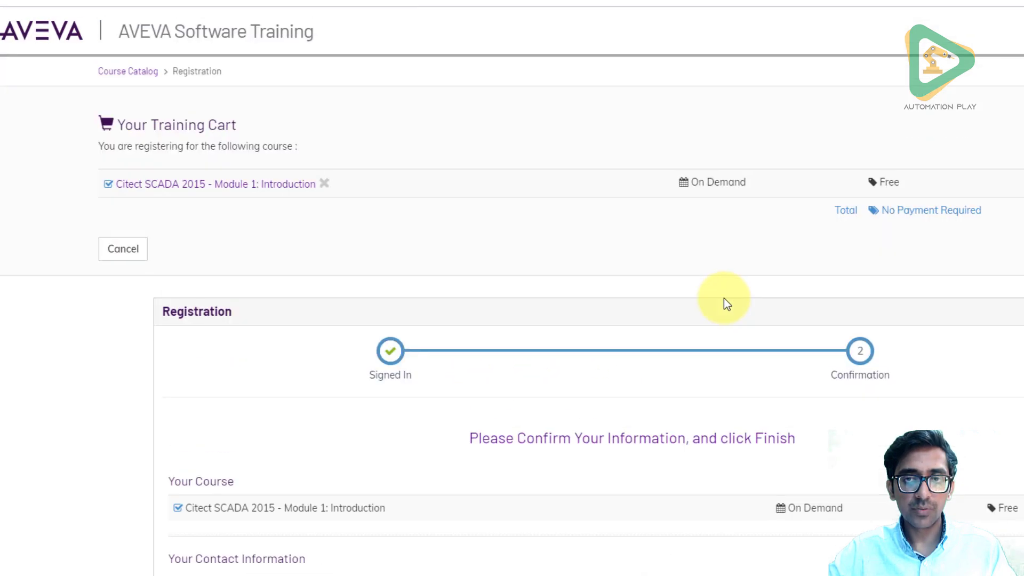
{"action": "scroll", "coordinate": [725, 299], "scroll_direction": "down", "scroll_amount": 3}
{"action": "left_click", "coordinate": [678, 496]}
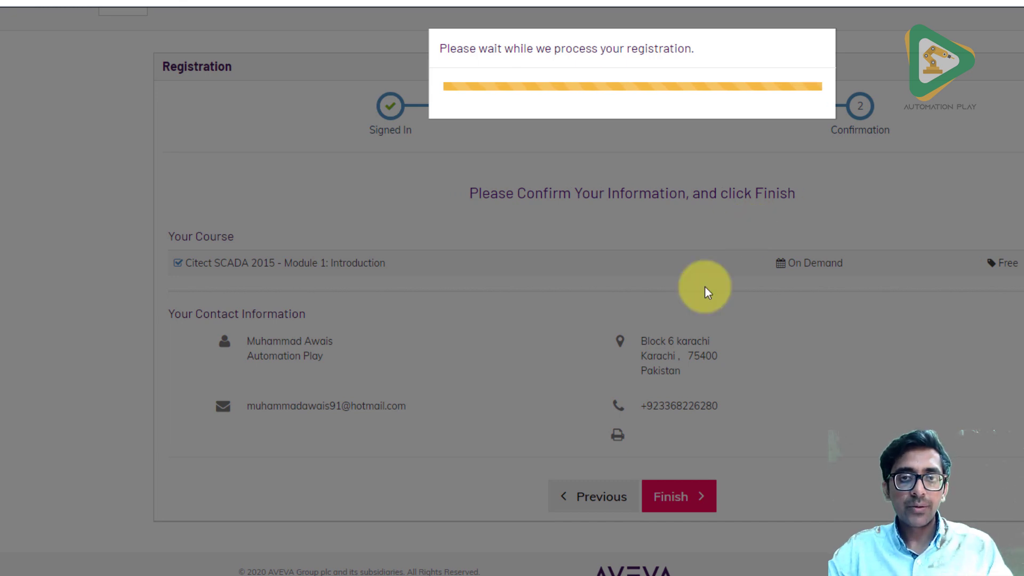
{"action": "scroll", "coordinate": [705, 289], "scroll_direction": "down", "scroll_amount": 3}
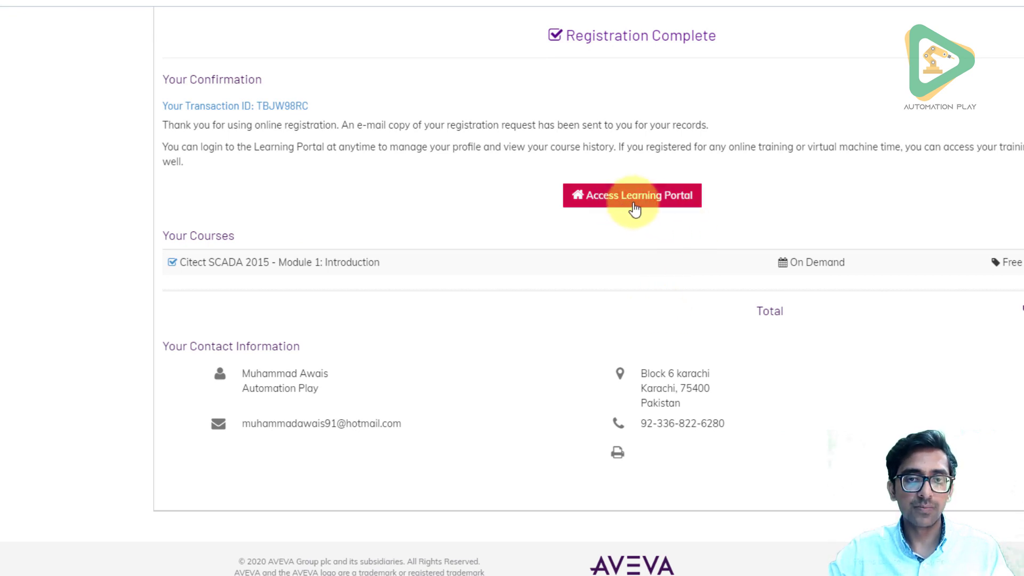
Step: Launch the Citect SCADA 2015 Module 1 course from My Active Courses in the learning portal
{"action": "left_click", "coordinate": [634, 208]}
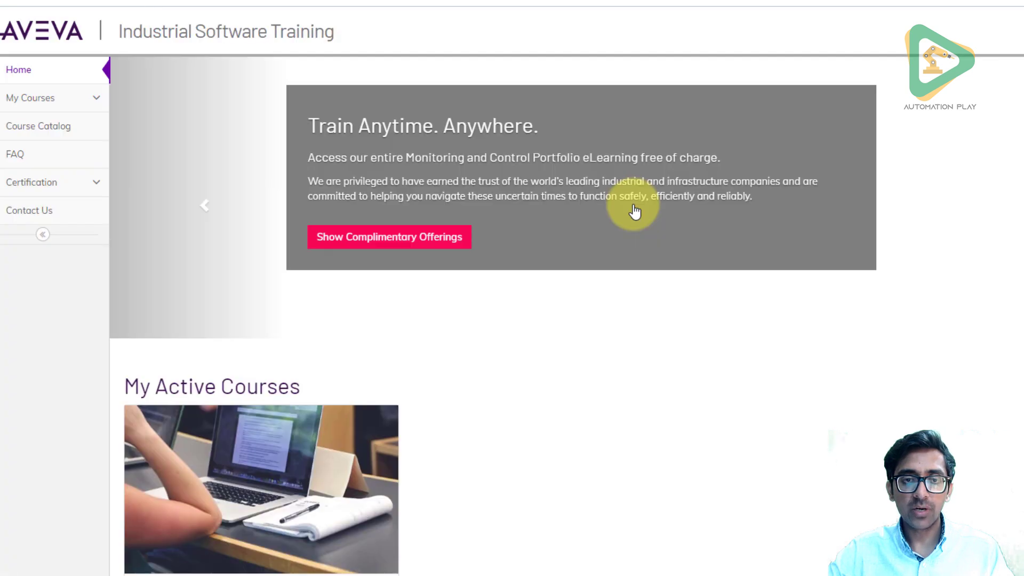
{"action": "scroll", "coordinate": [491, 293], "scroll_direction": "down", "scroll_amount": 3}
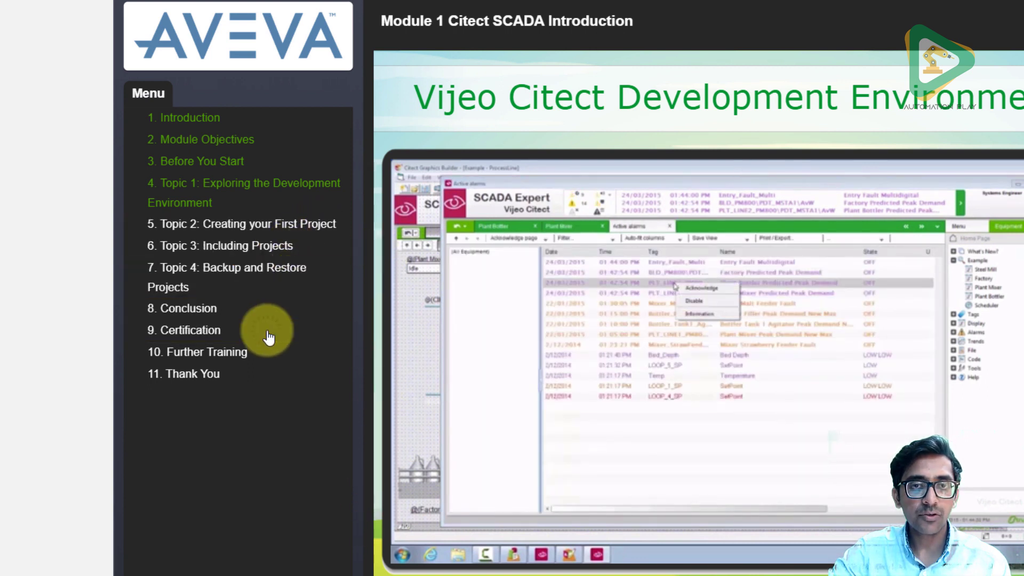
Step: Jump to the '9. Certification' section in the course menu to read about the Certified Expert Program
{"action": "left_click", "coordinate": [248, 331]}
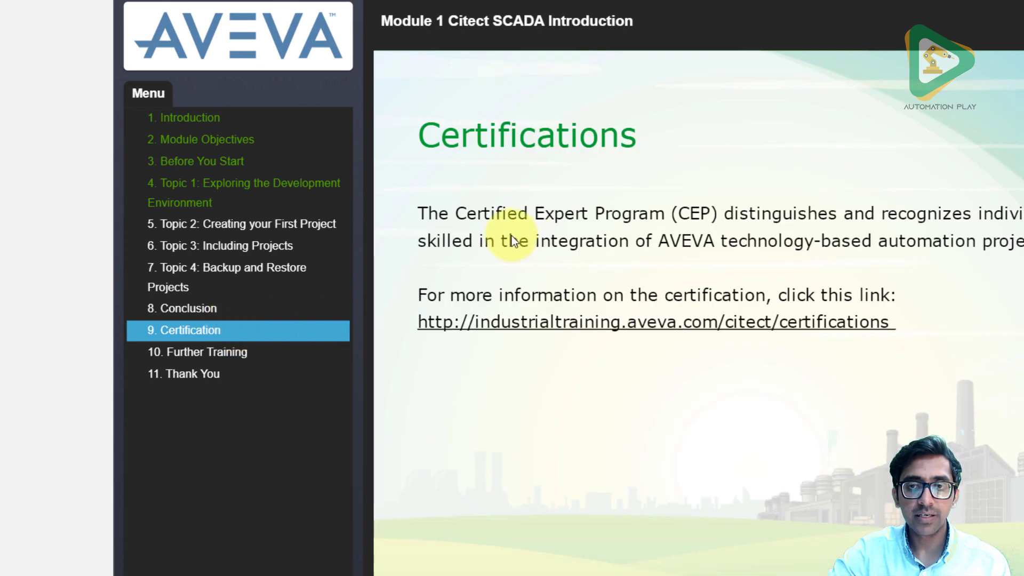